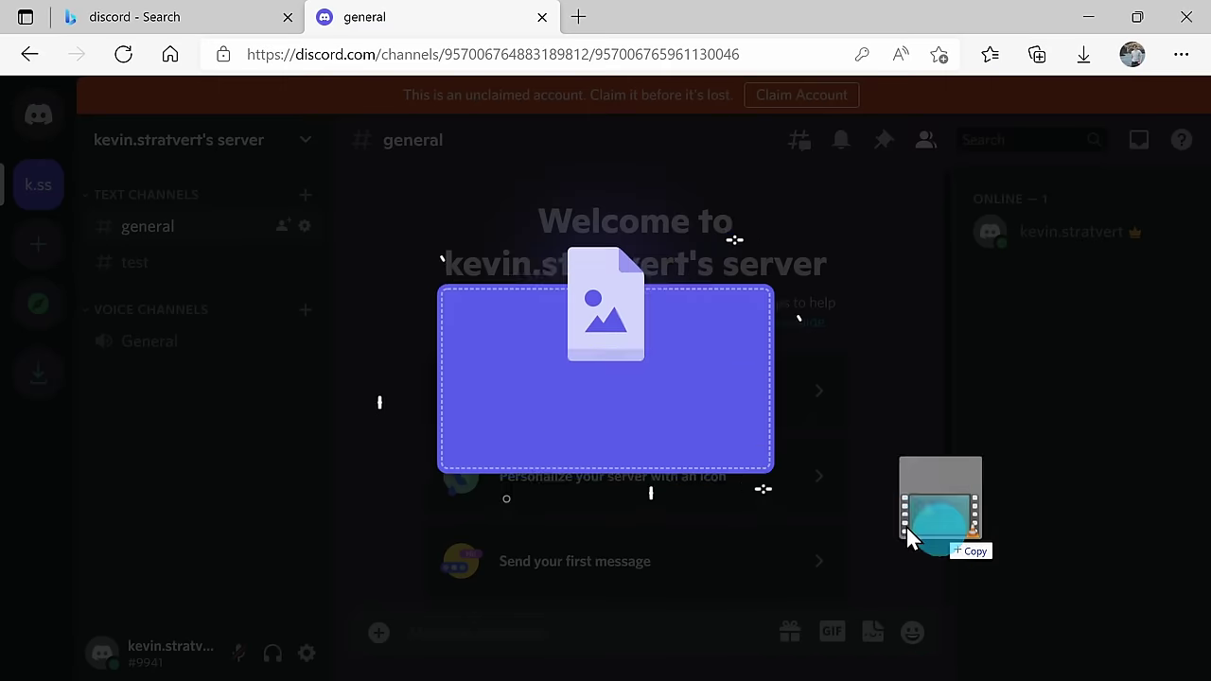
Browse the HandBrake website header and scroll down to the features section.
drag(908, 530, 688, 435)
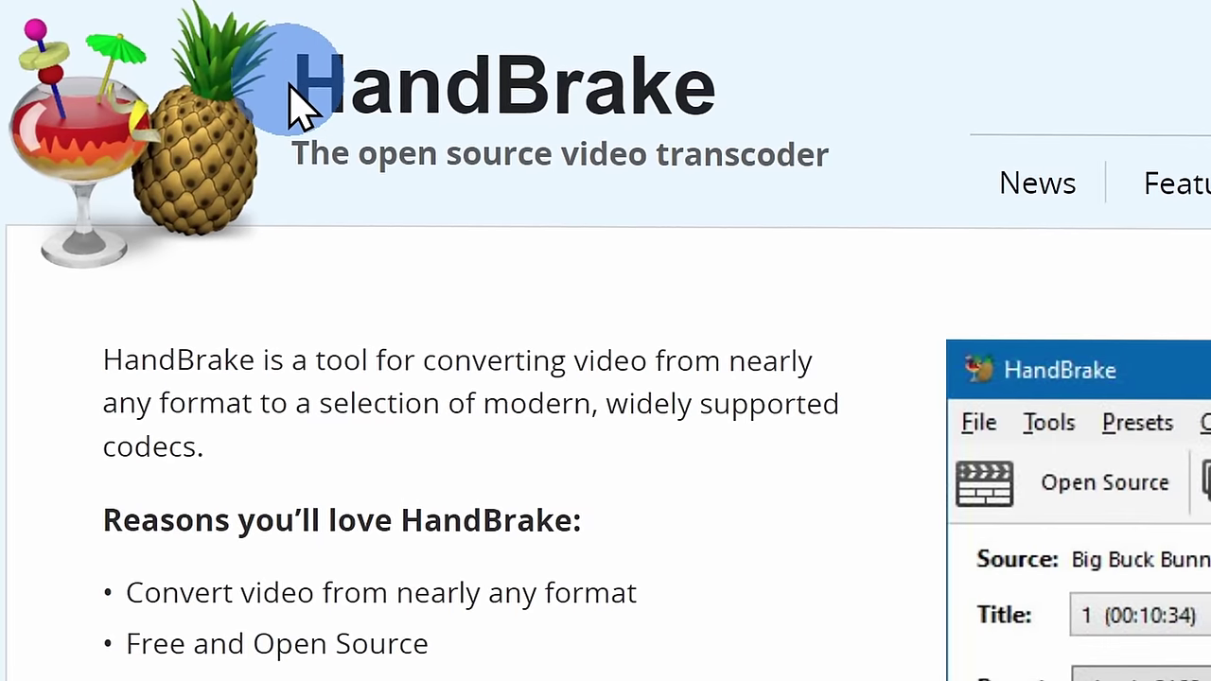
drag(296, 86, 744, 113)
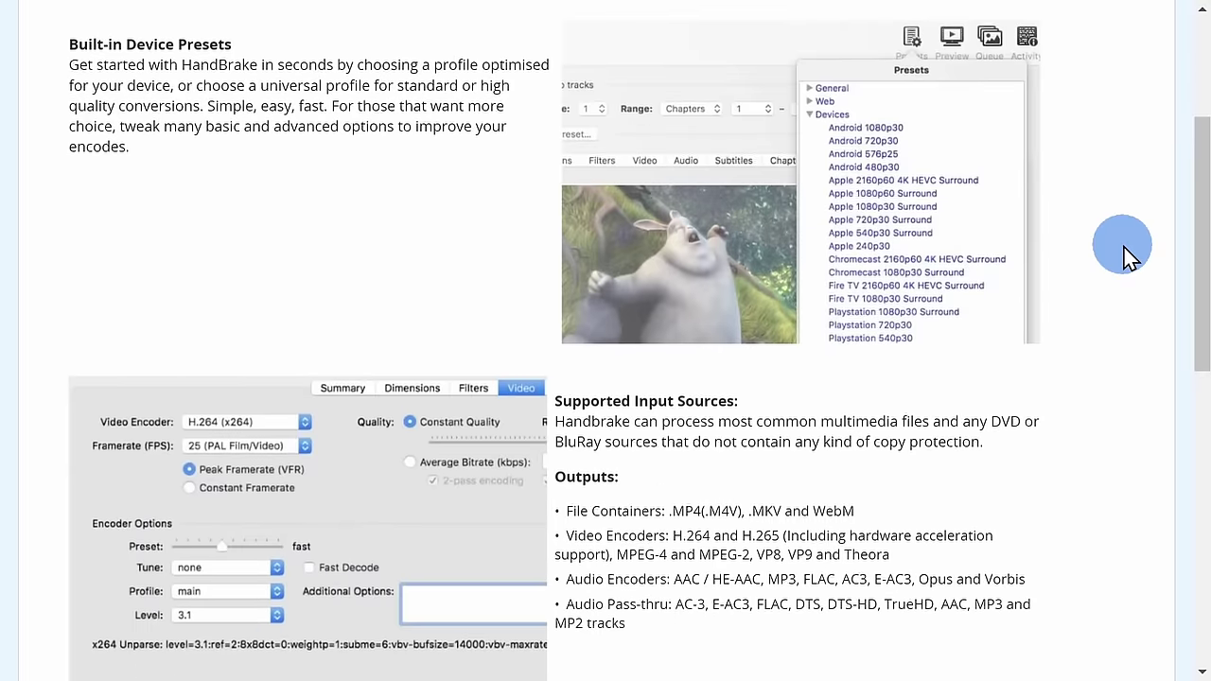
scroll(1126, 255, down, 5)
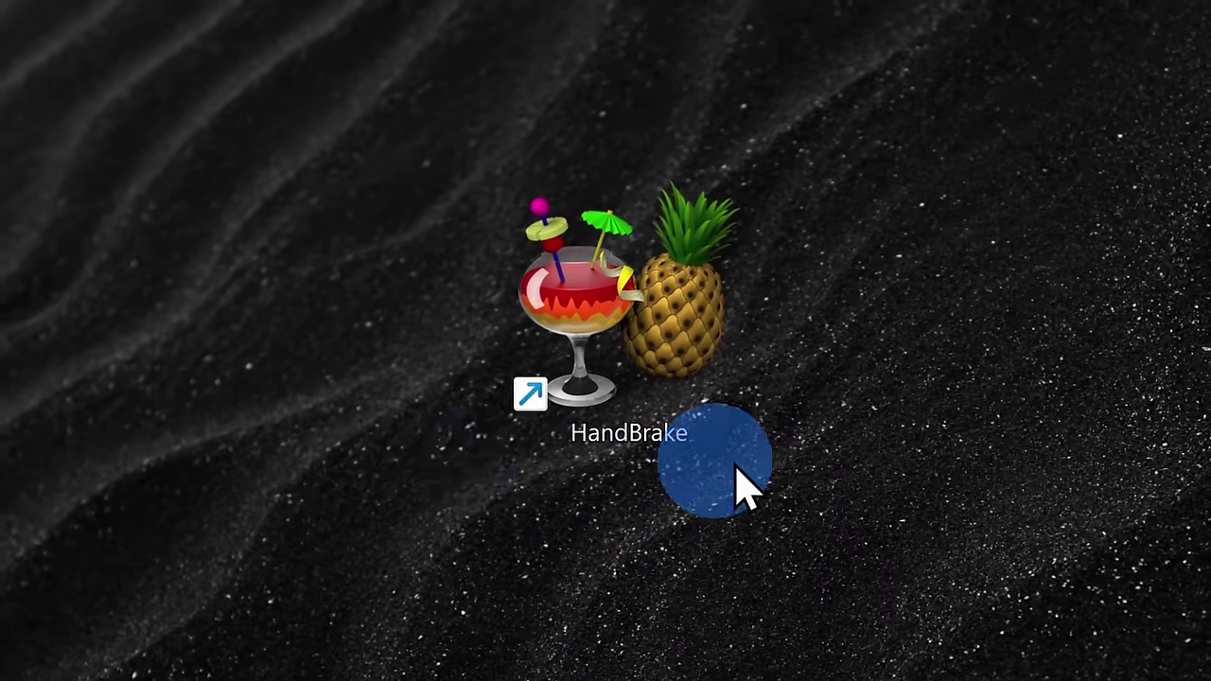
Launch HandBrake from its desktop shortcut to reach Source Selection.
drag(428, 515, 1008, 43)
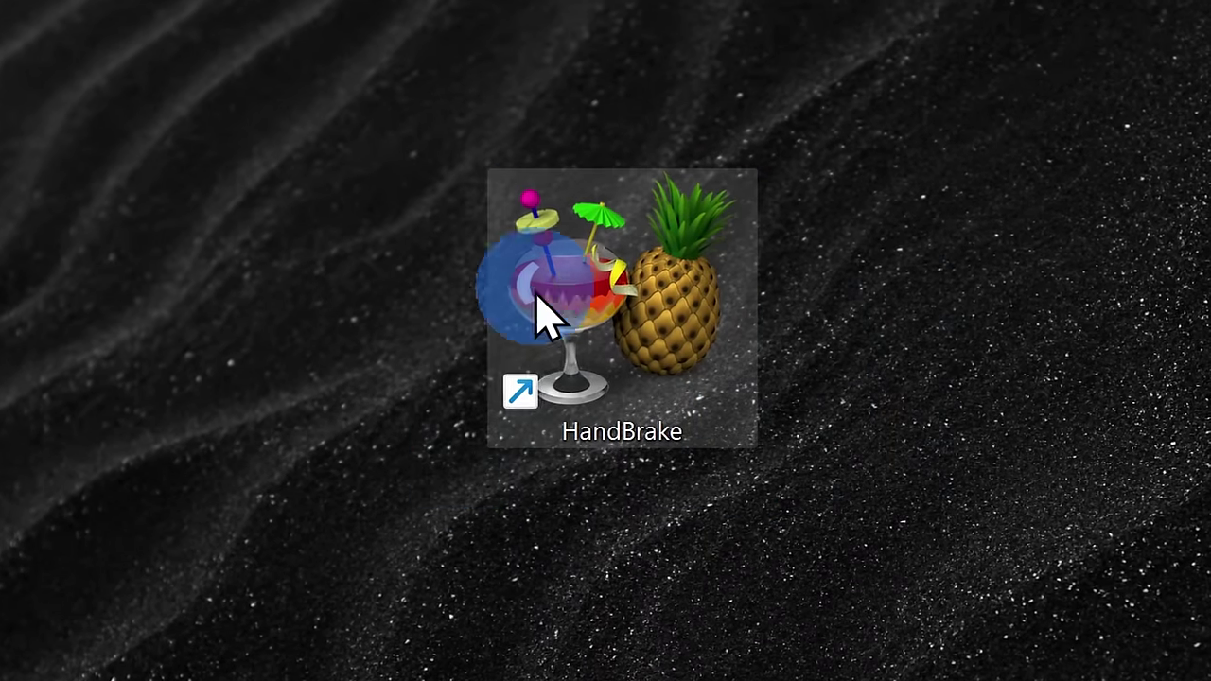
click(653, 518)
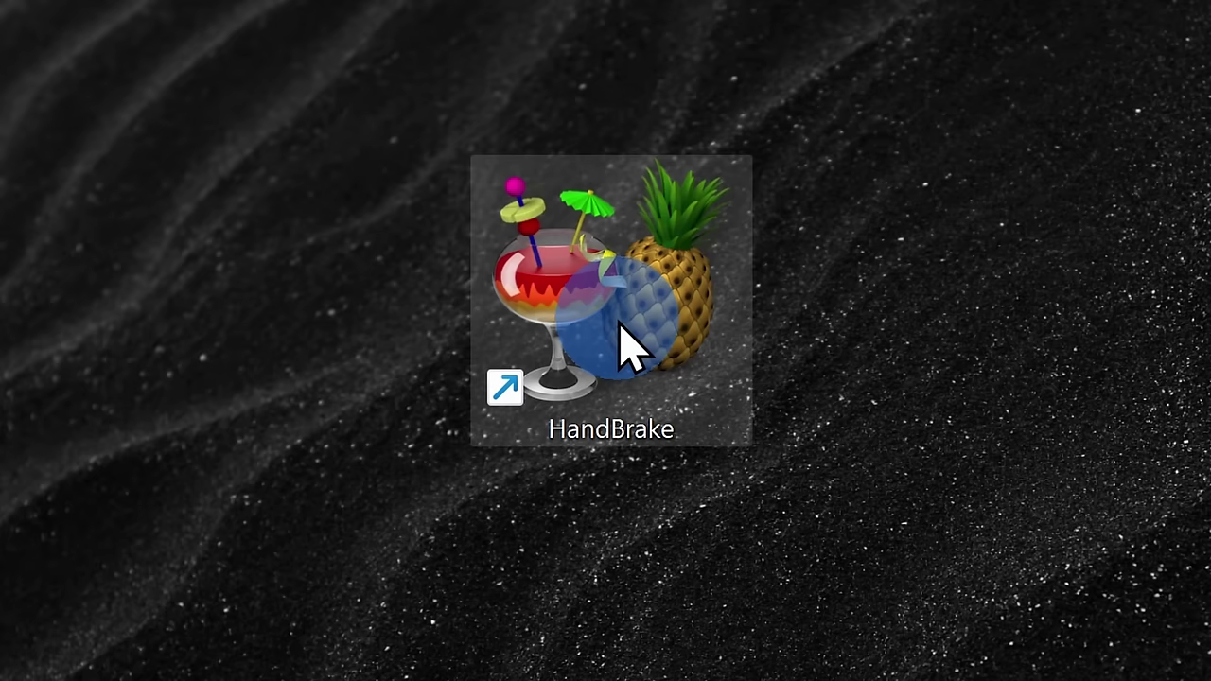
double_click(629, 345)
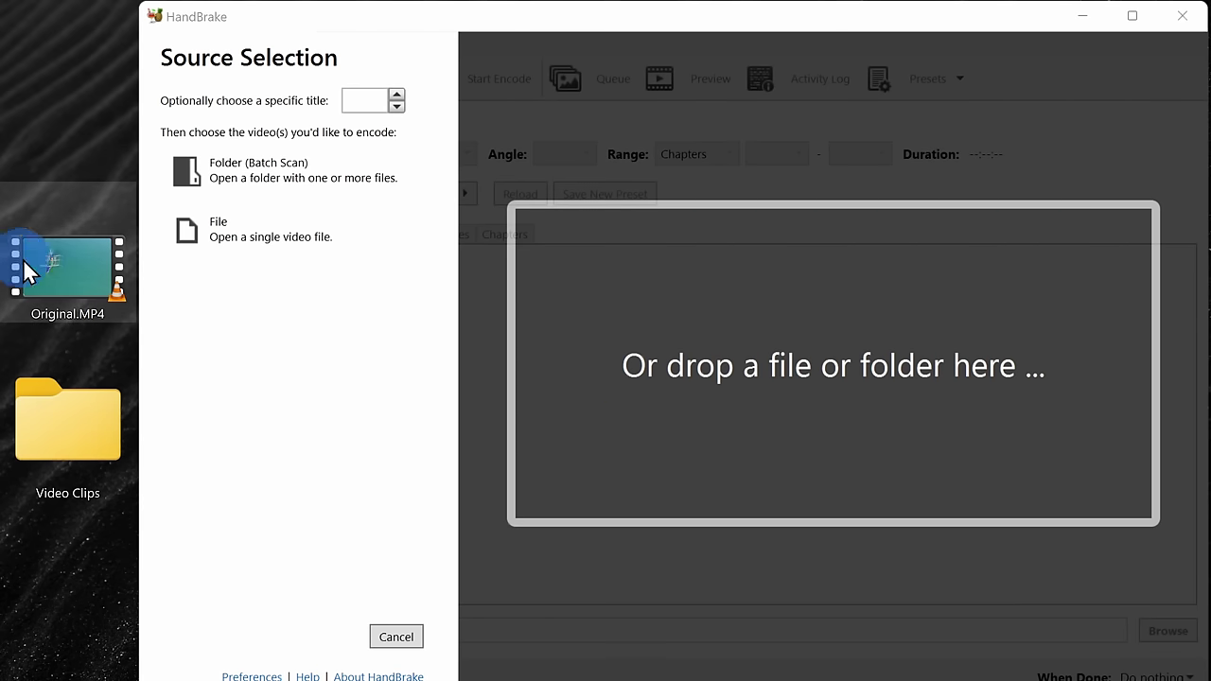
Demonstrate dropping Original.MP4 or the Video Clips folder, leaving the folder unchanged.
drag(87, 283, 562, 320)
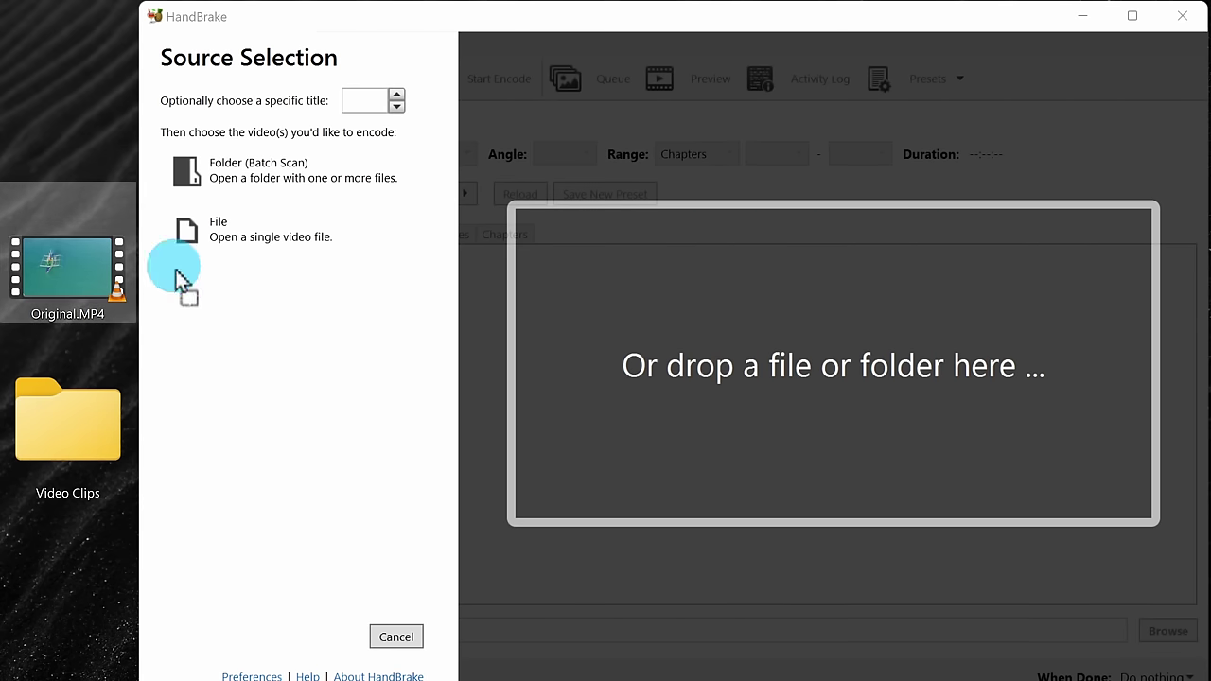
drag(180, 279, 73, 270)
drag(57, 445, 113, 417)
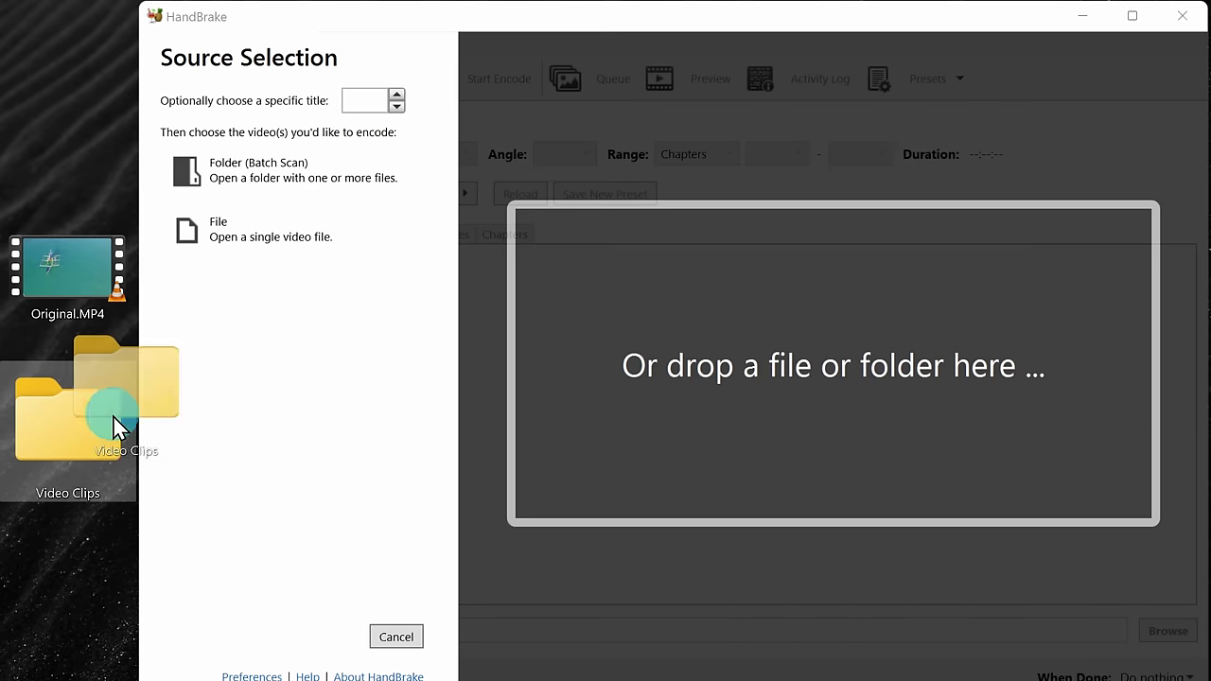
drag(64, 451, 66, 454)
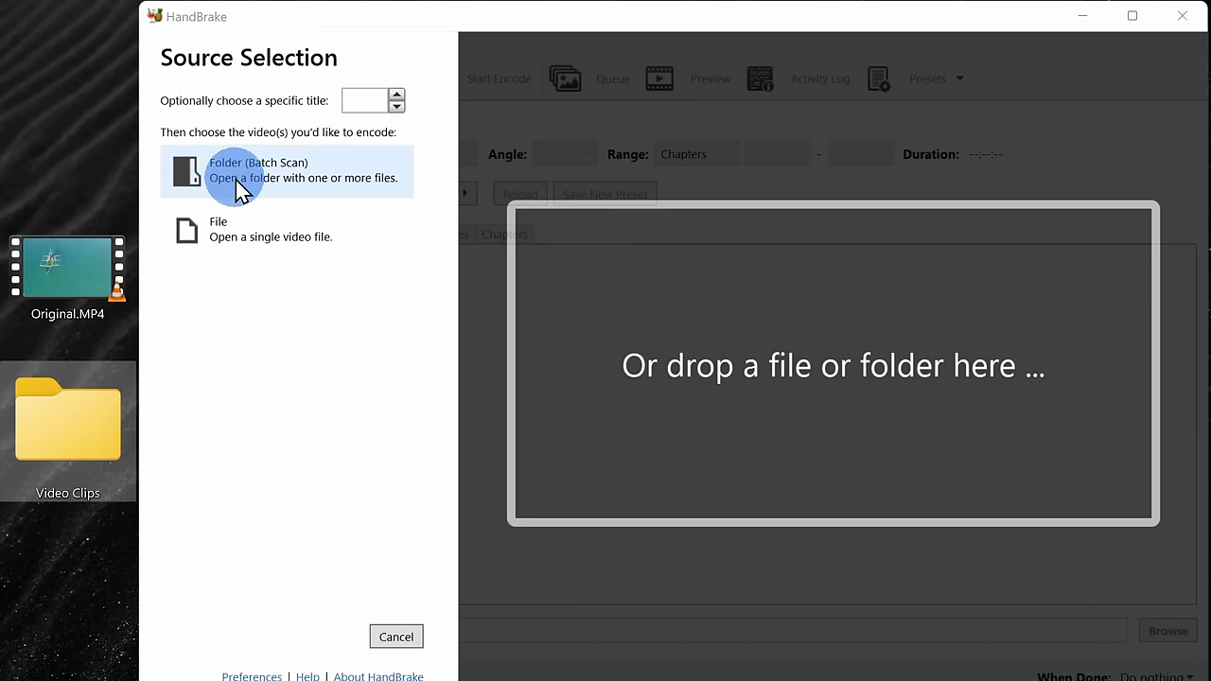
Drag Original.MP4 from the desktop onto HandBrake's drop area to load it.
click(68, 272)
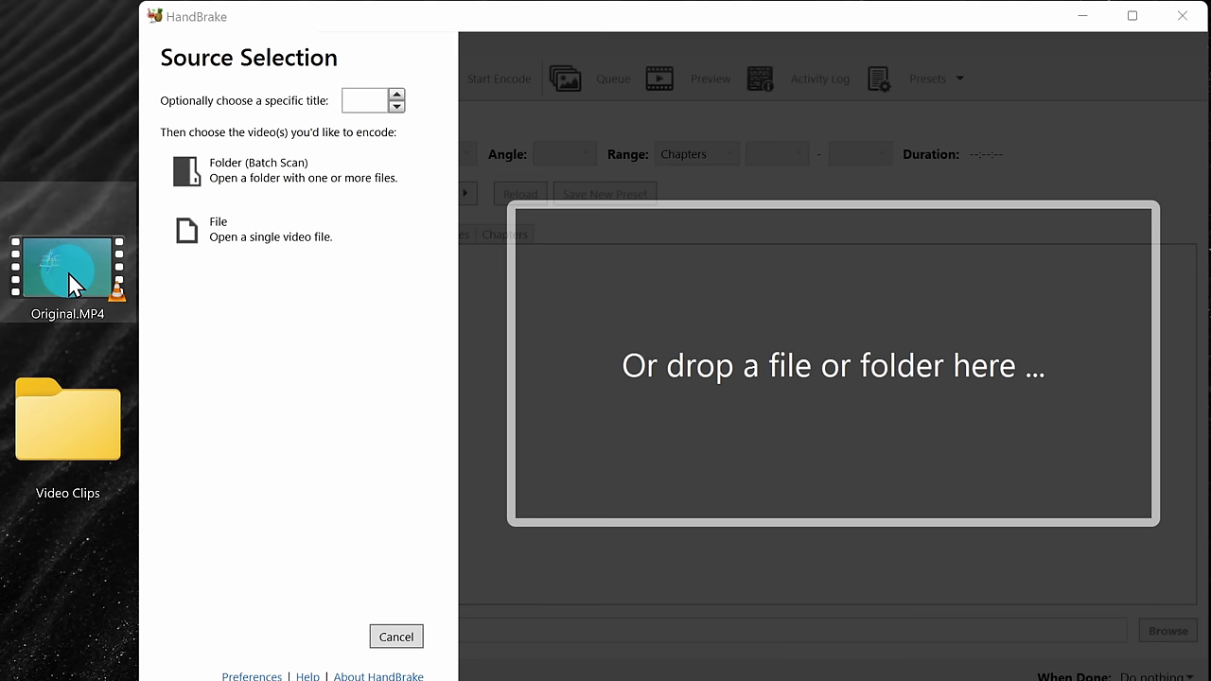
mouse_move(69, 271)
mouse_down()
mouse_move(76, 265)
mouse_move(62, 274)
mouse_up()
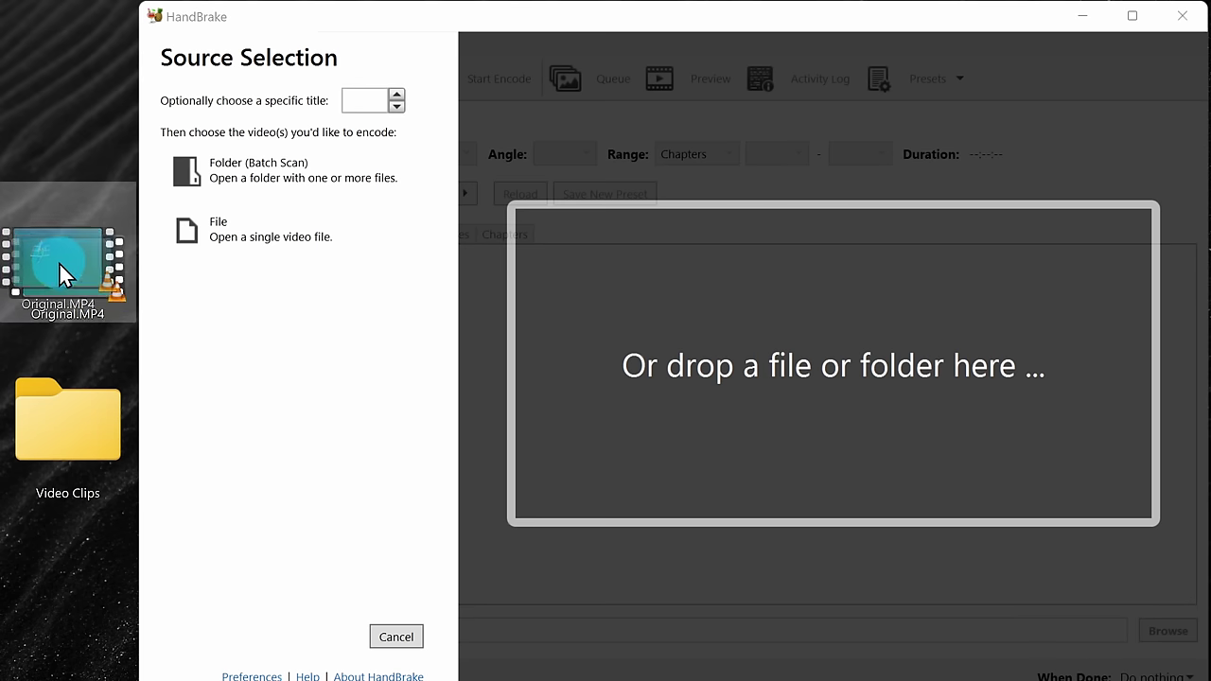
drag(74, 257, 385, 201)
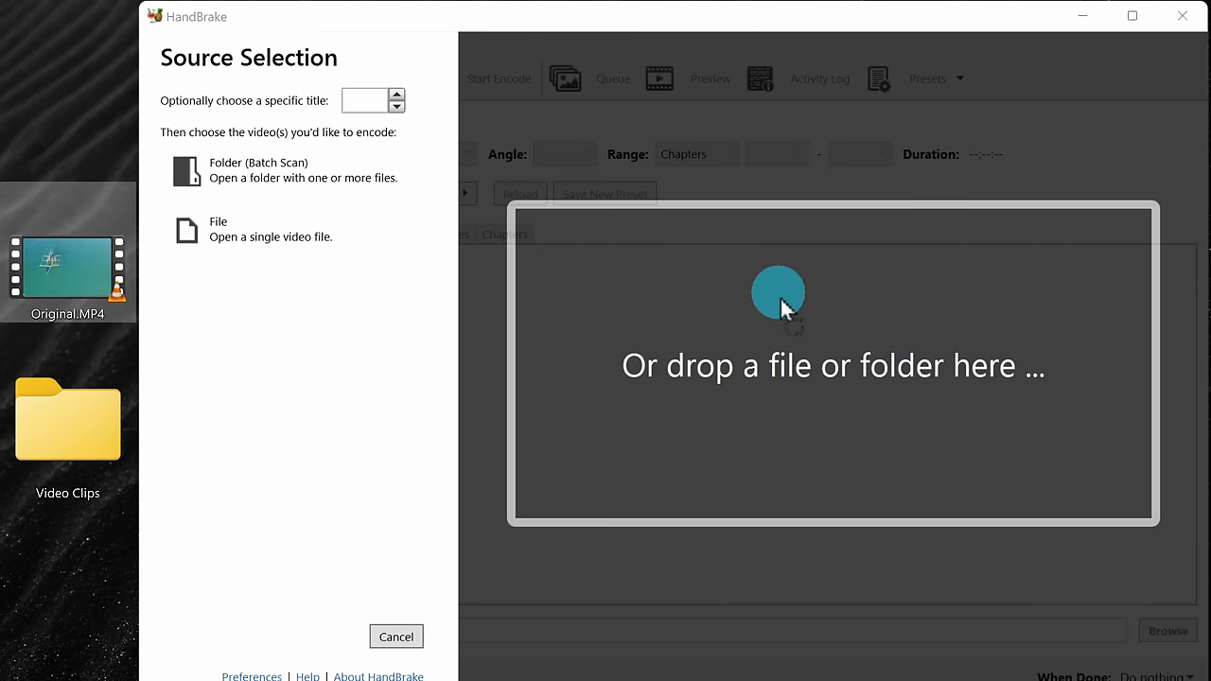
drag(791, 330, 789, 332)
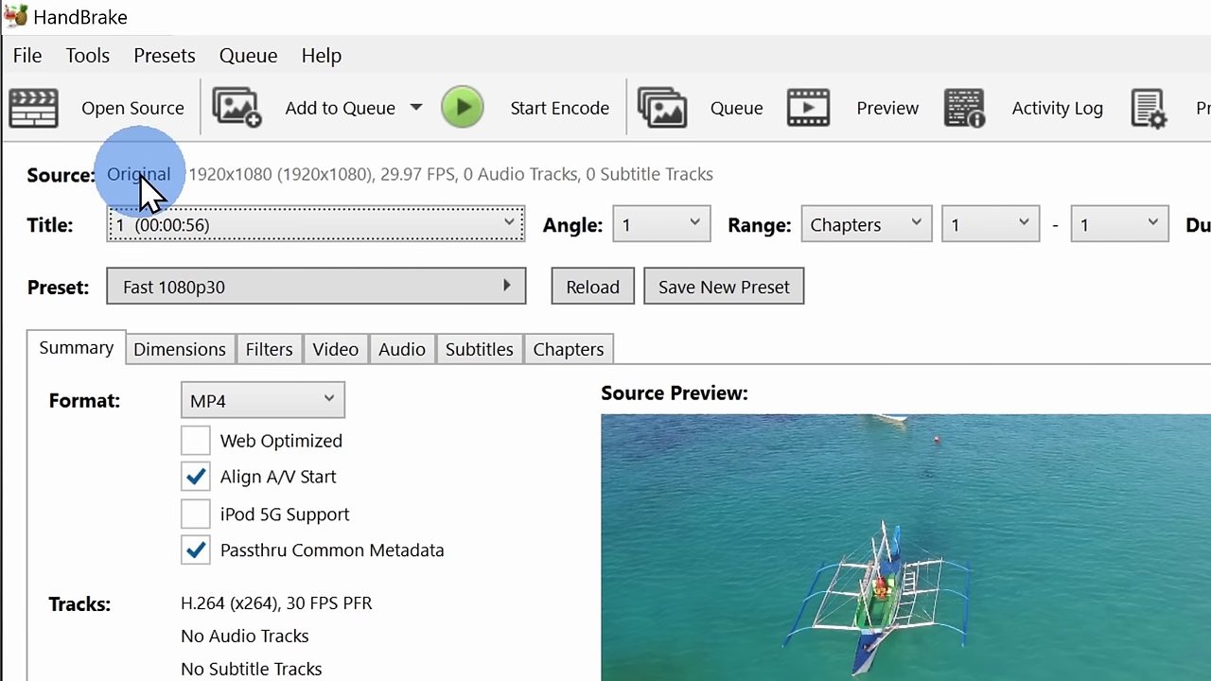
Reopen the source choice and cancel, keeping Original.MP4 as the loaded source.
click(133, 132)
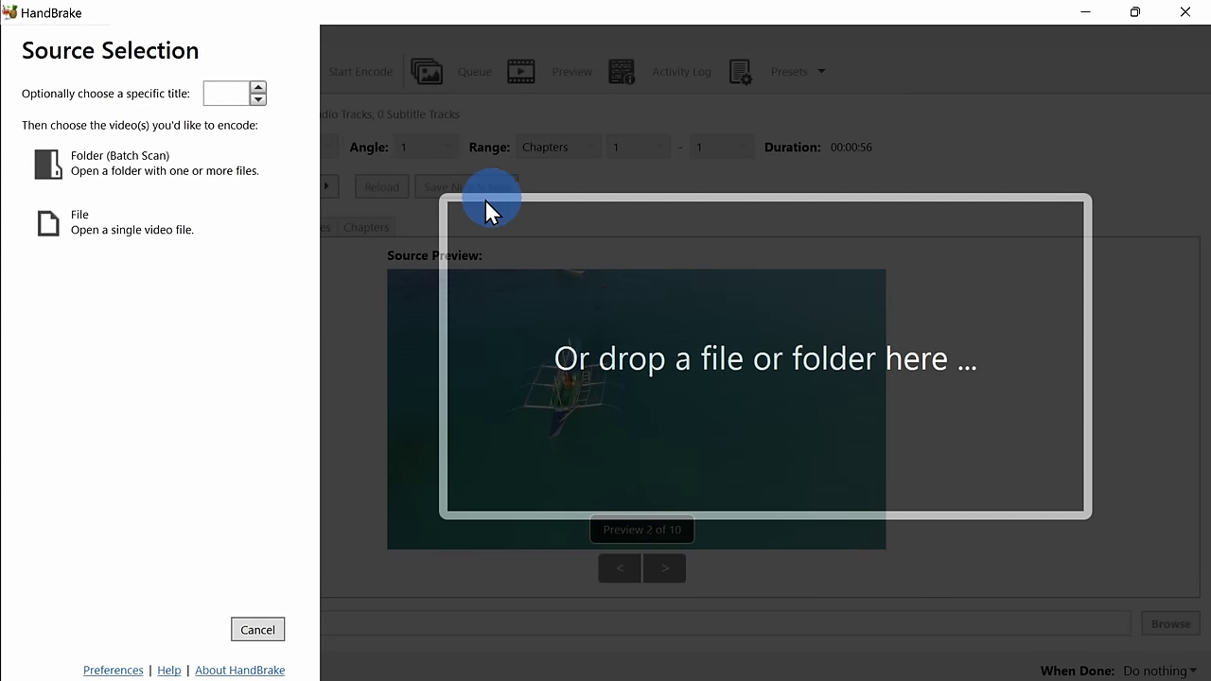
click(257, 630)
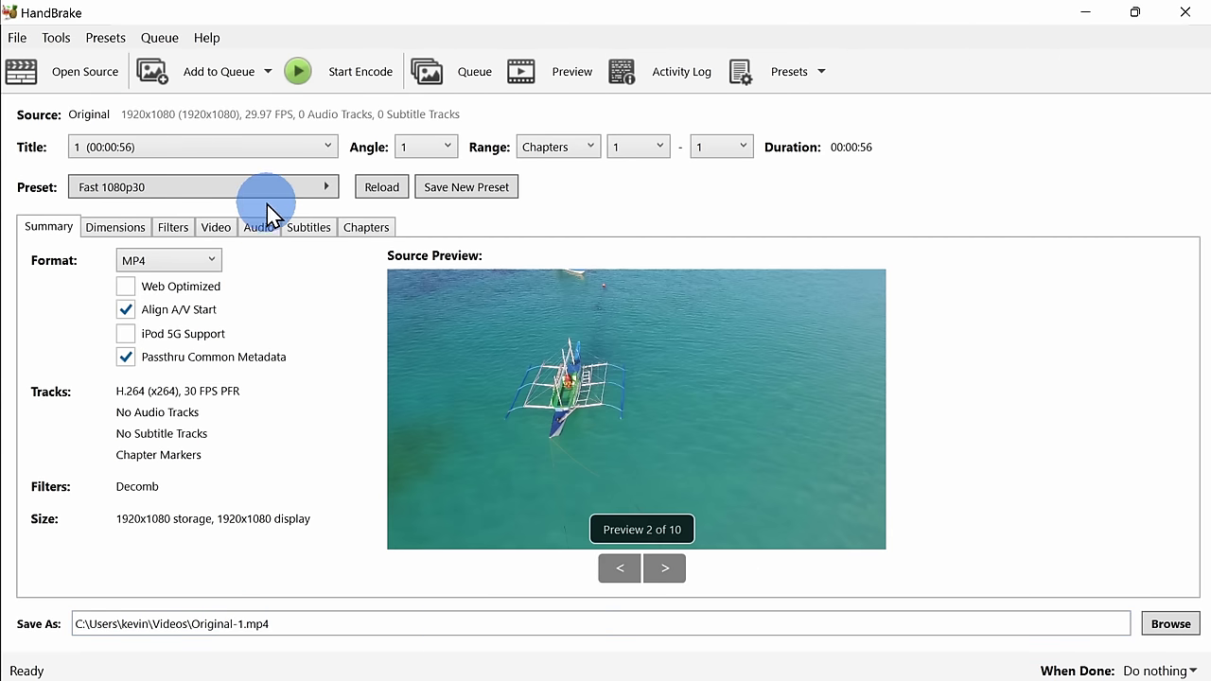
click(281, 154)
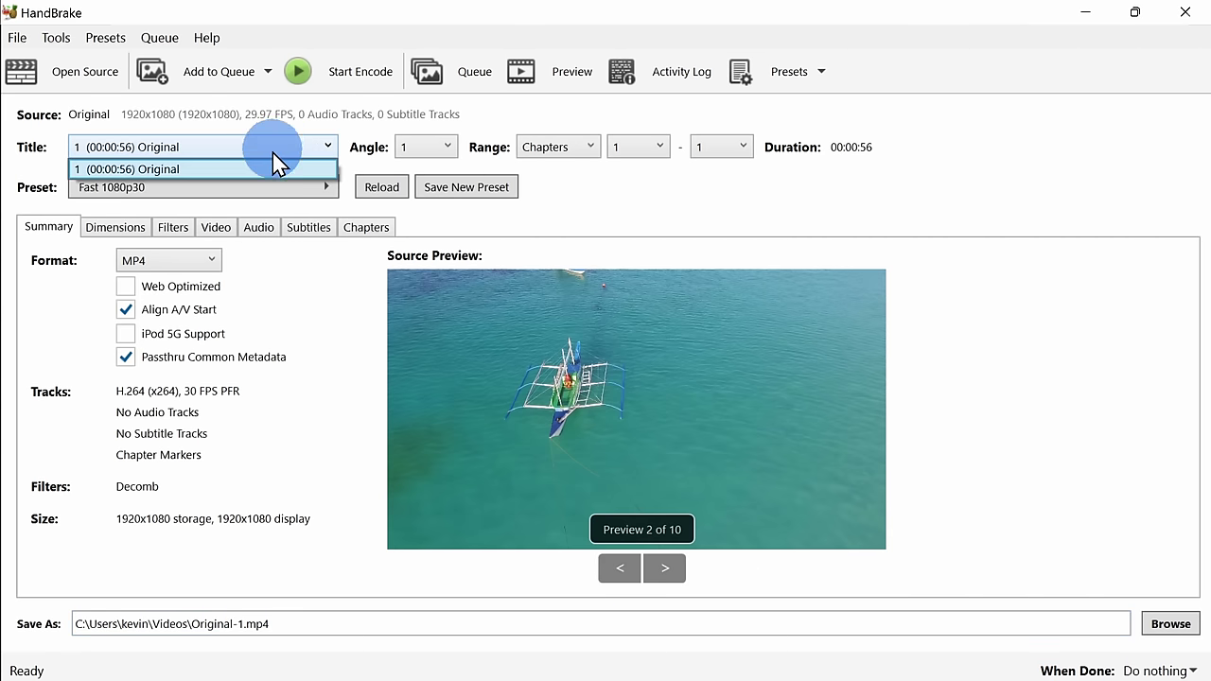
click(441, 153)
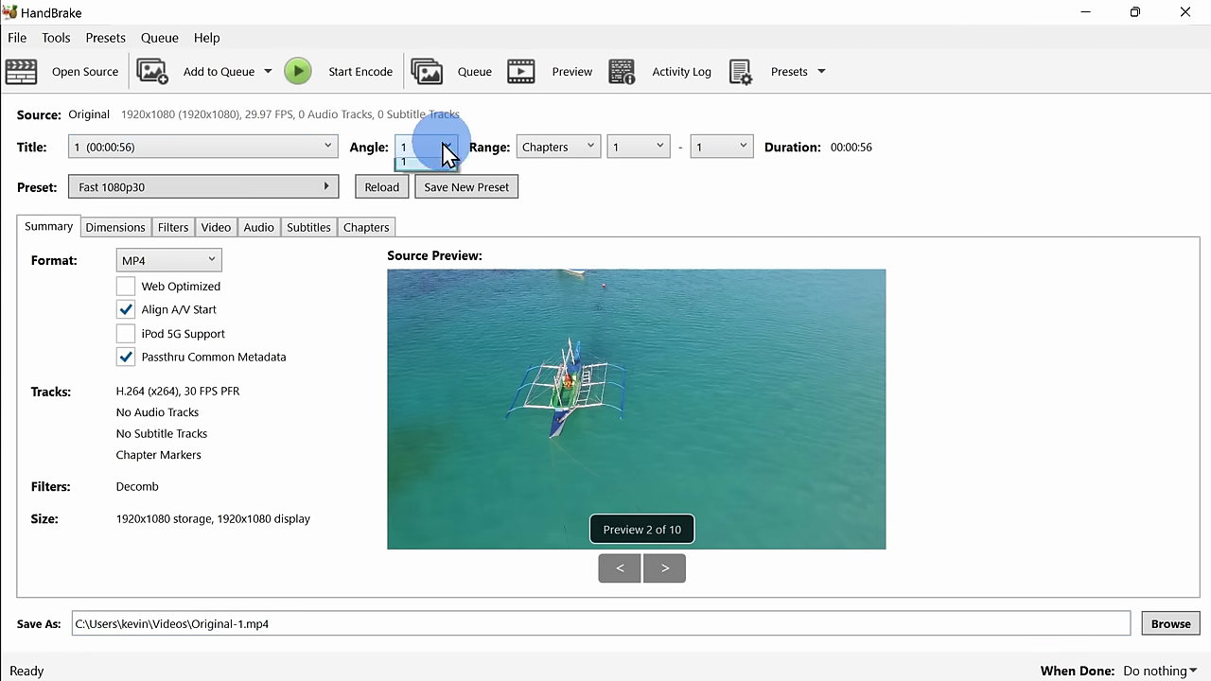
click(467, 130)
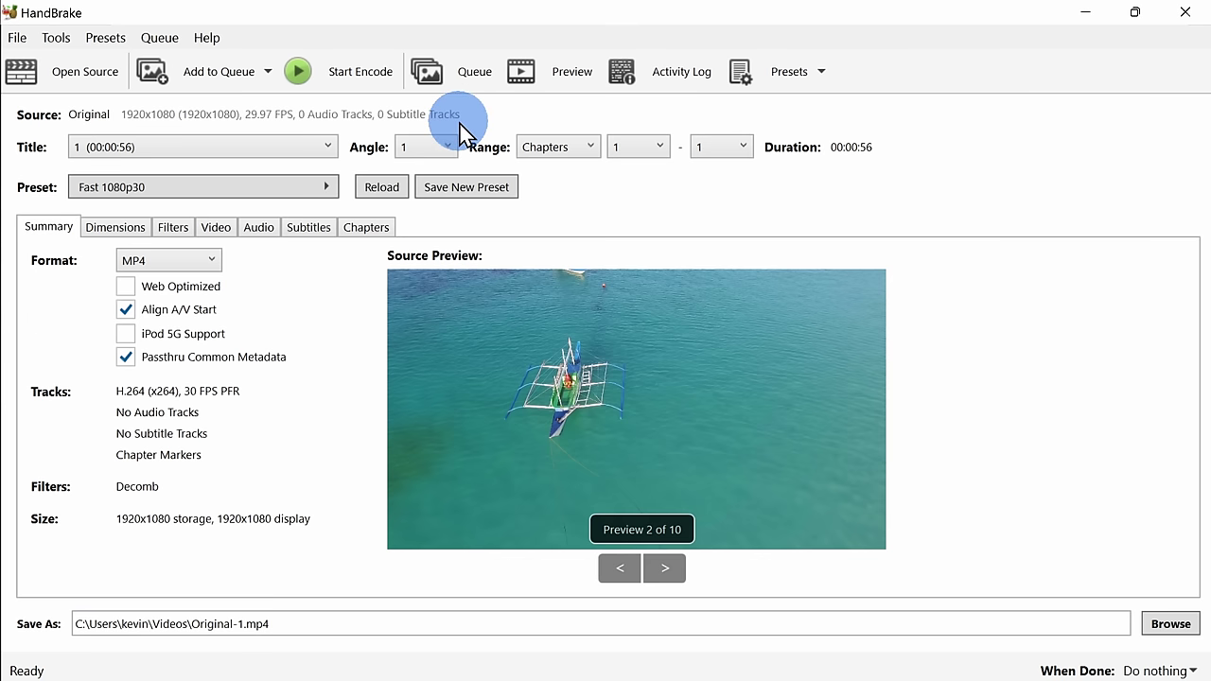
click(305, 151)
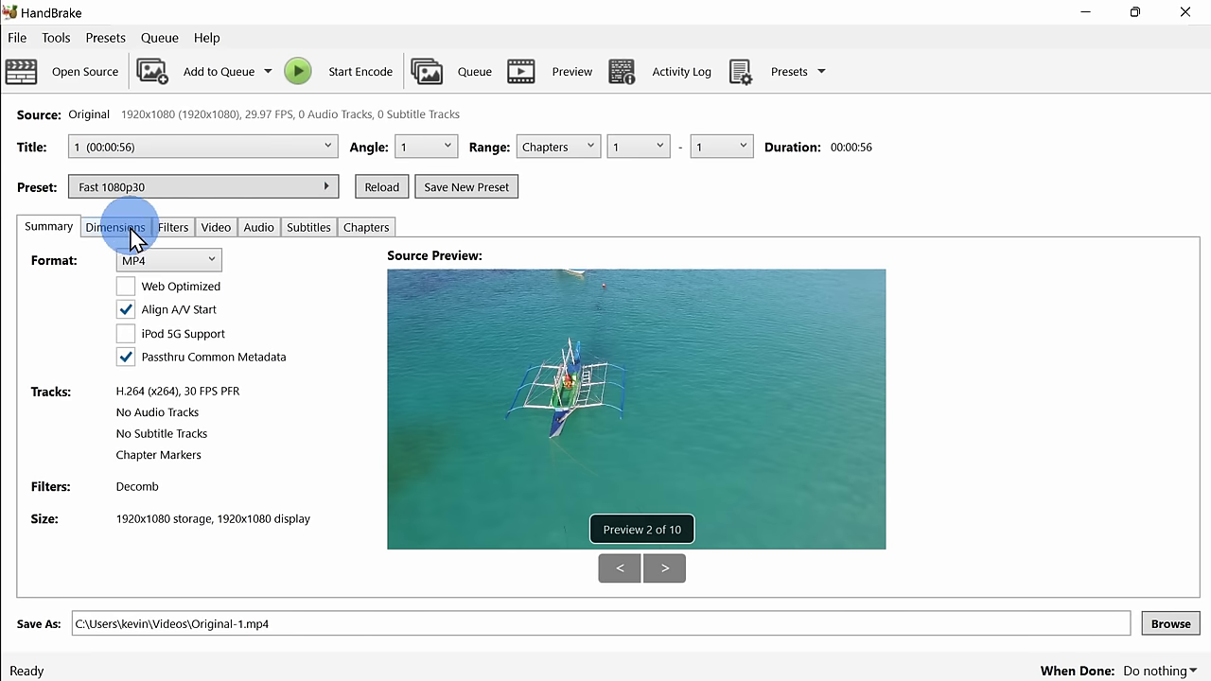
click(216, 228)
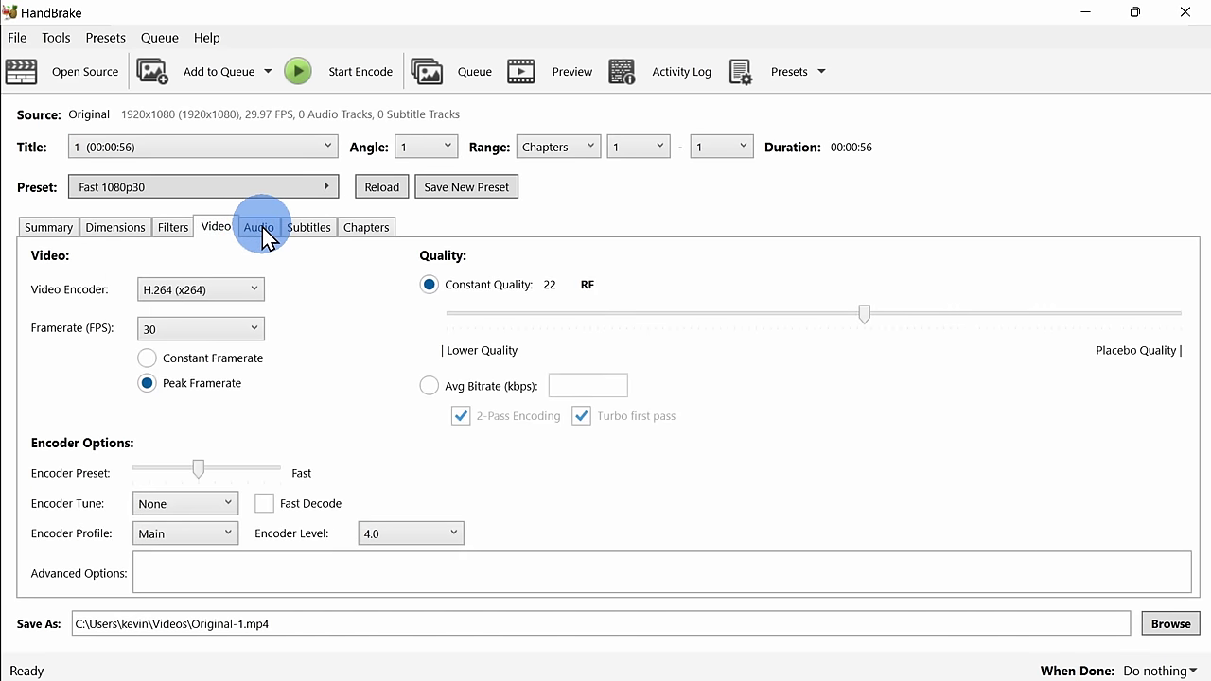
click(262, 232)
click(299, 230)
click(183, 231)
click(113, 230)
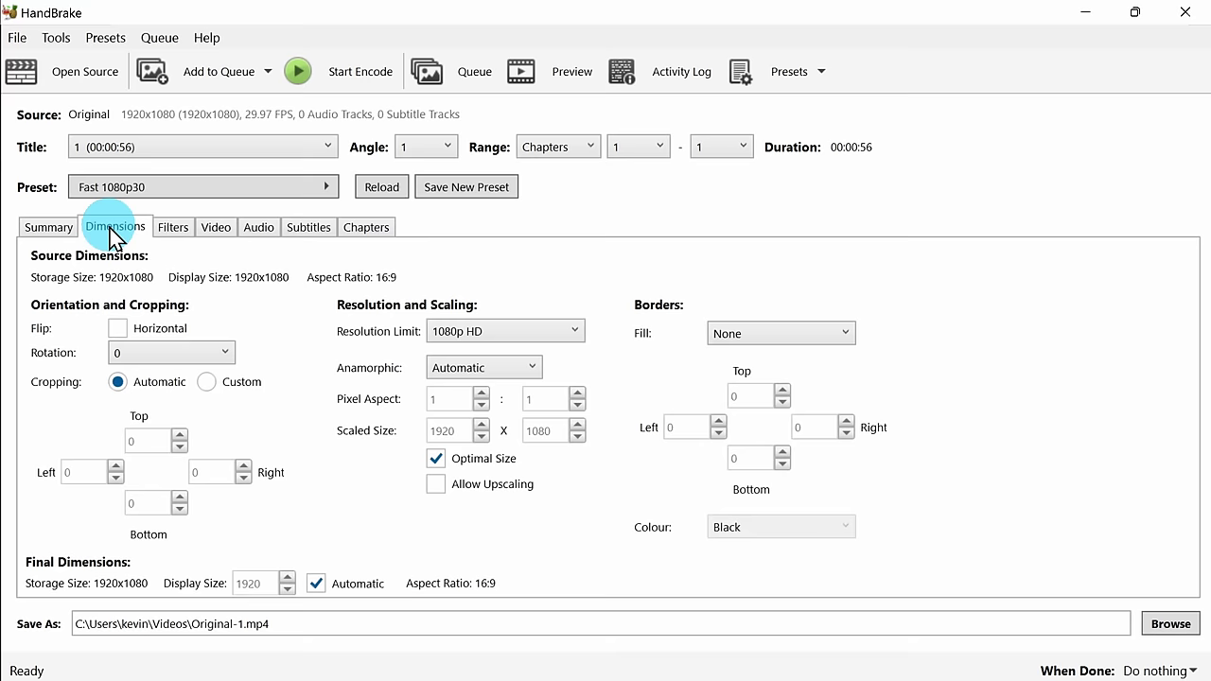
click(49, 228)
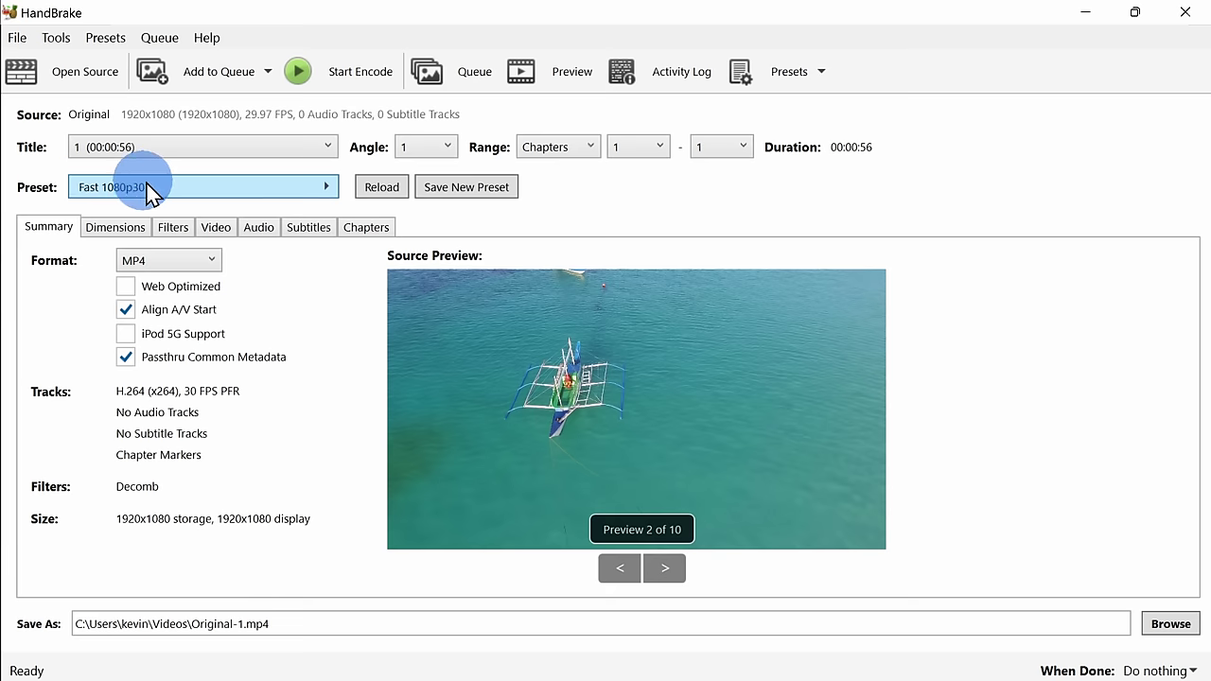
click(184, 189)
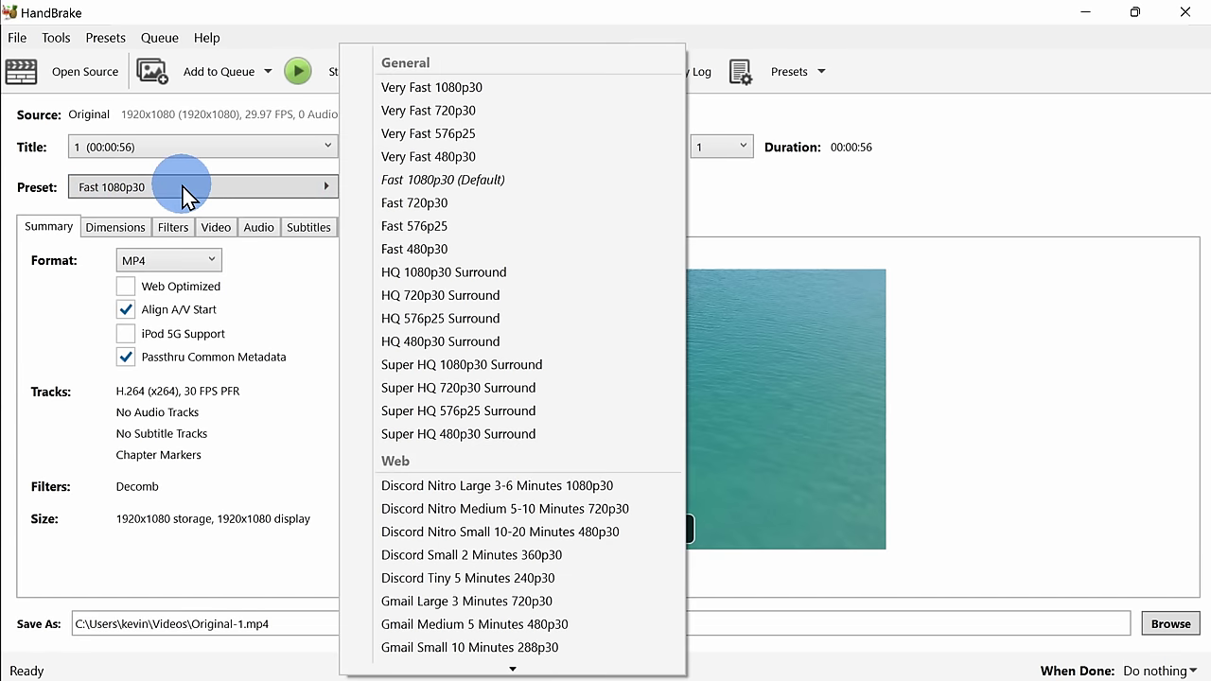
scroll(534, 186, down, 4)
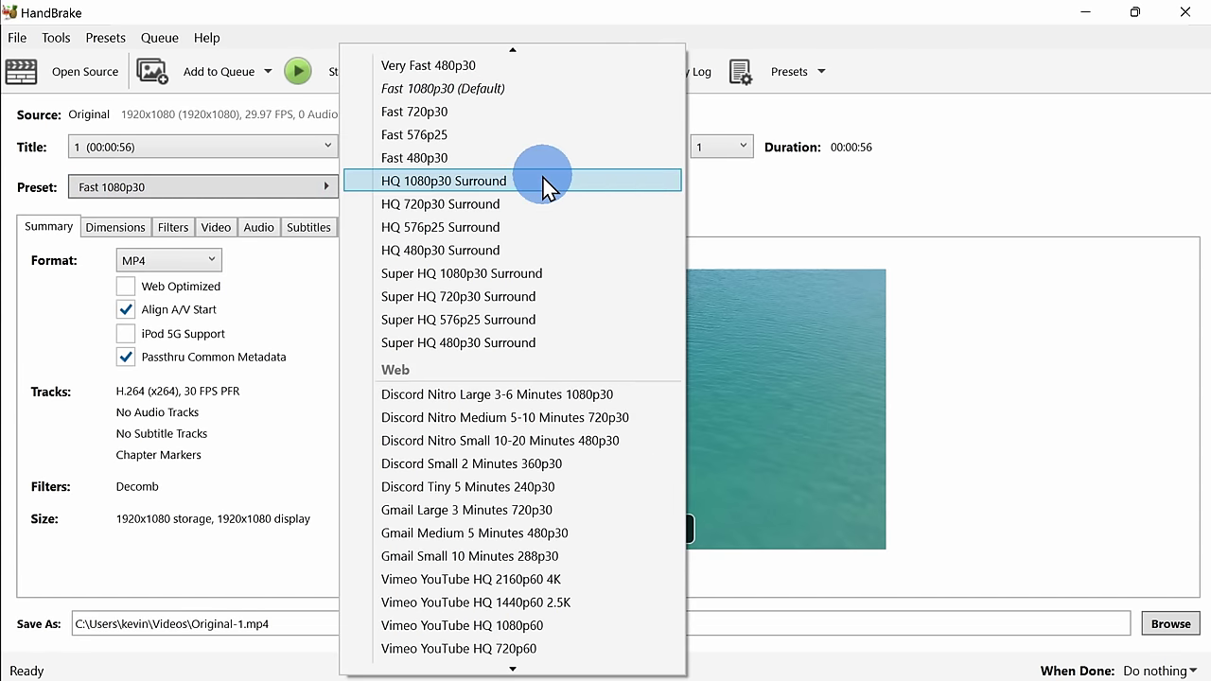
scroll(544, 186, up, 2)
scroll(544, 186, down, 2)
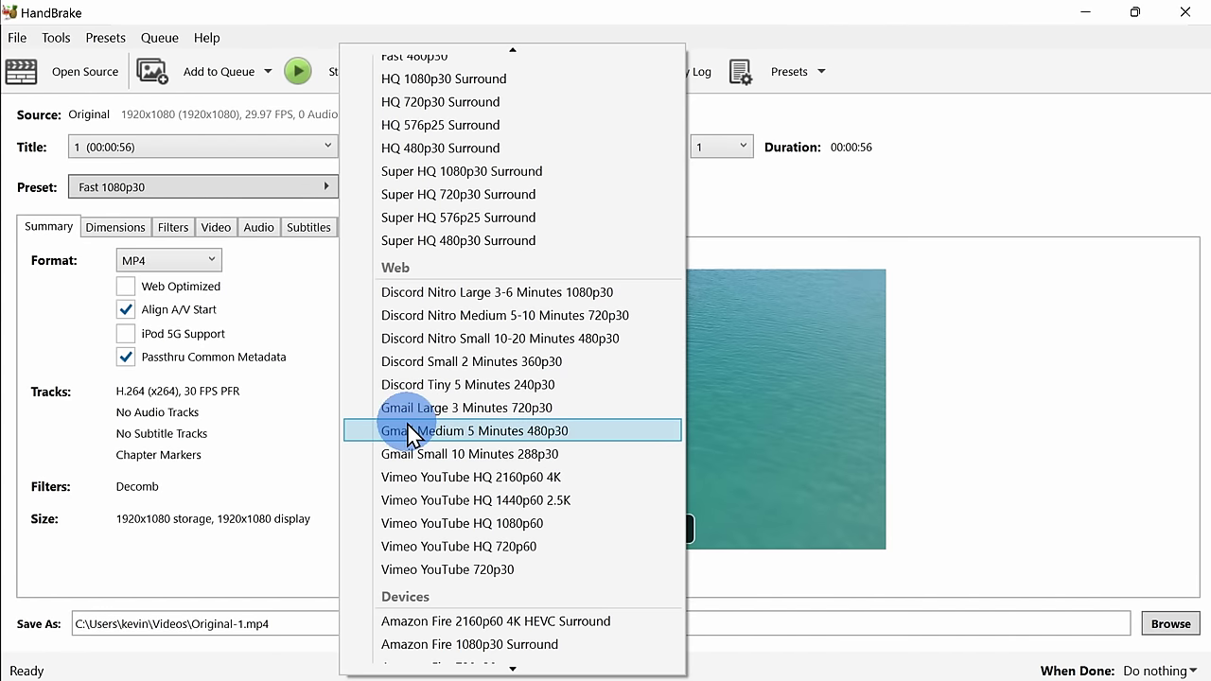
scroll(409, 428, down, 6)
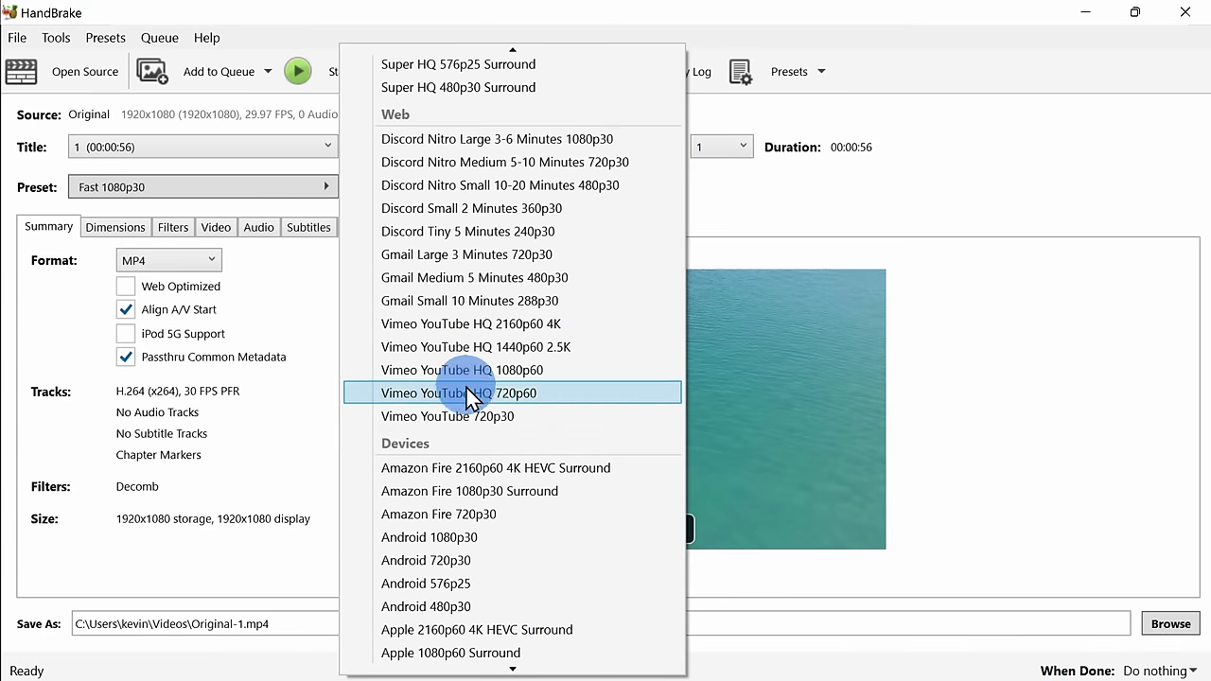
scroll(595, 369, down, 1)
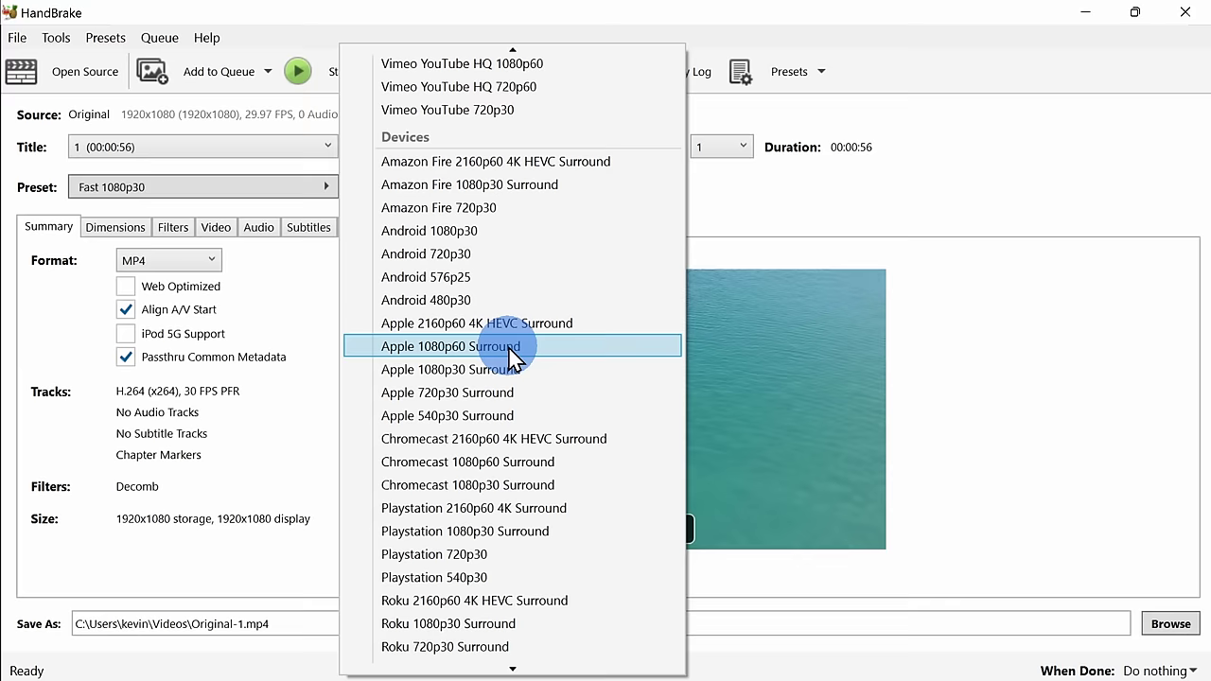
scroll(516, 345, down, 2)
scroll(525, 548, up, 3)
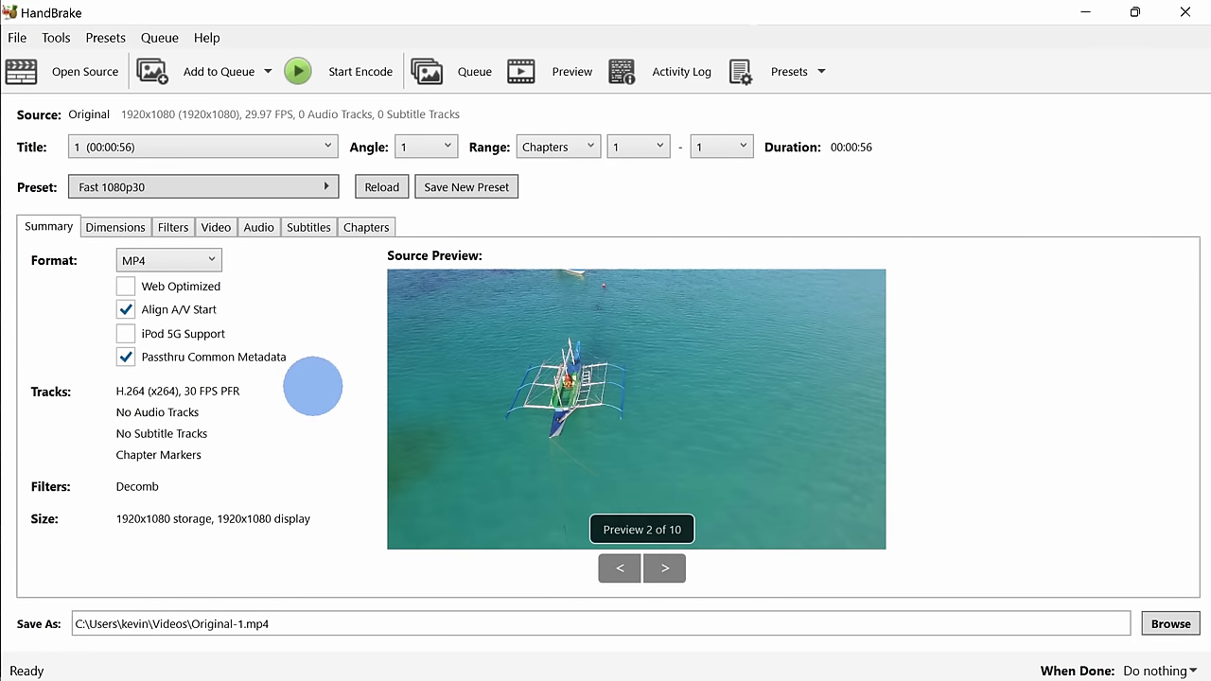
mouse_move(194, 310)
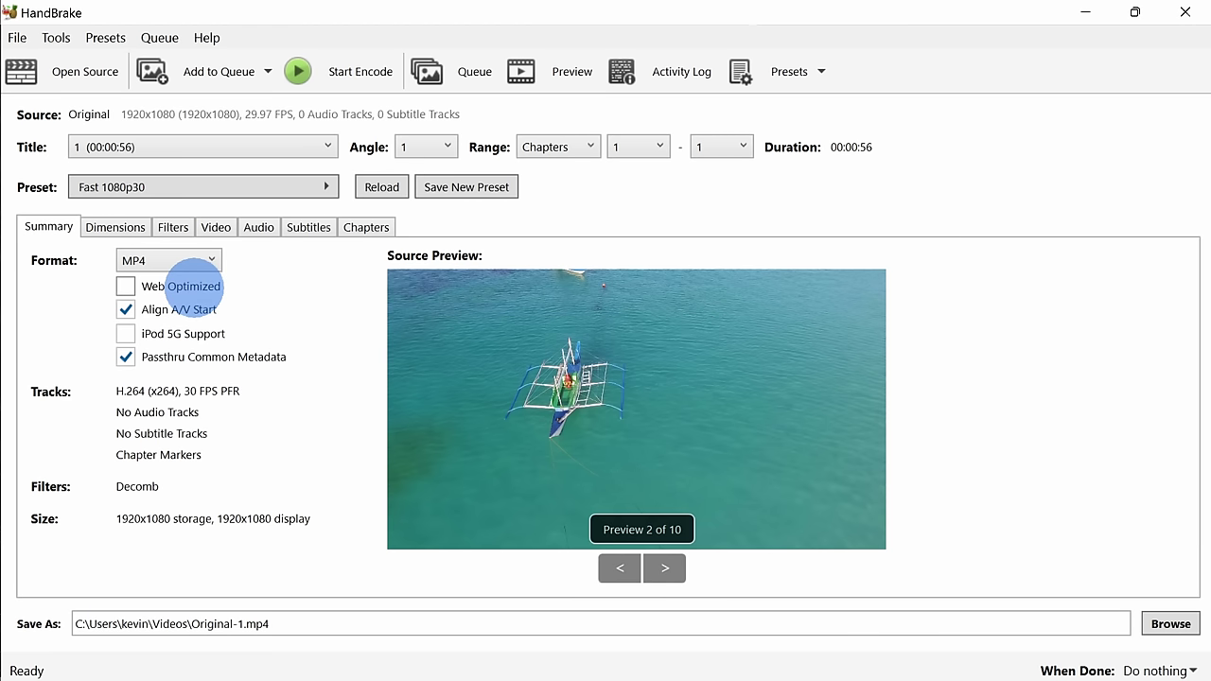
click(195, 259)
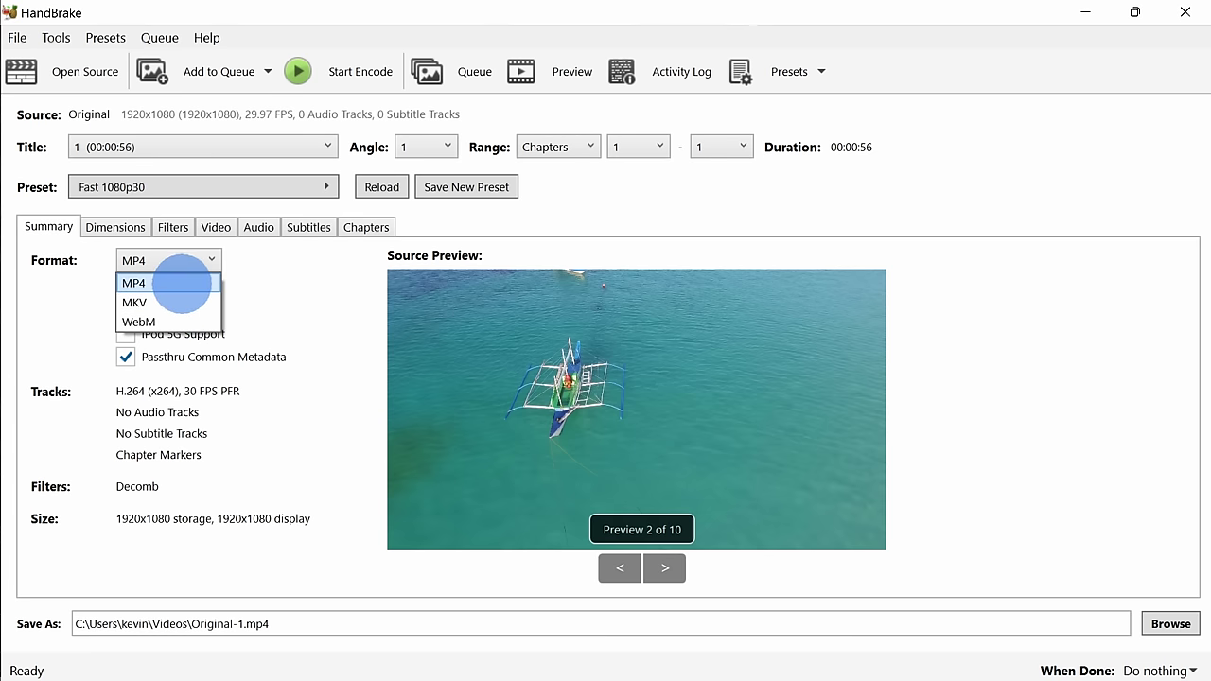
click(173, 282)
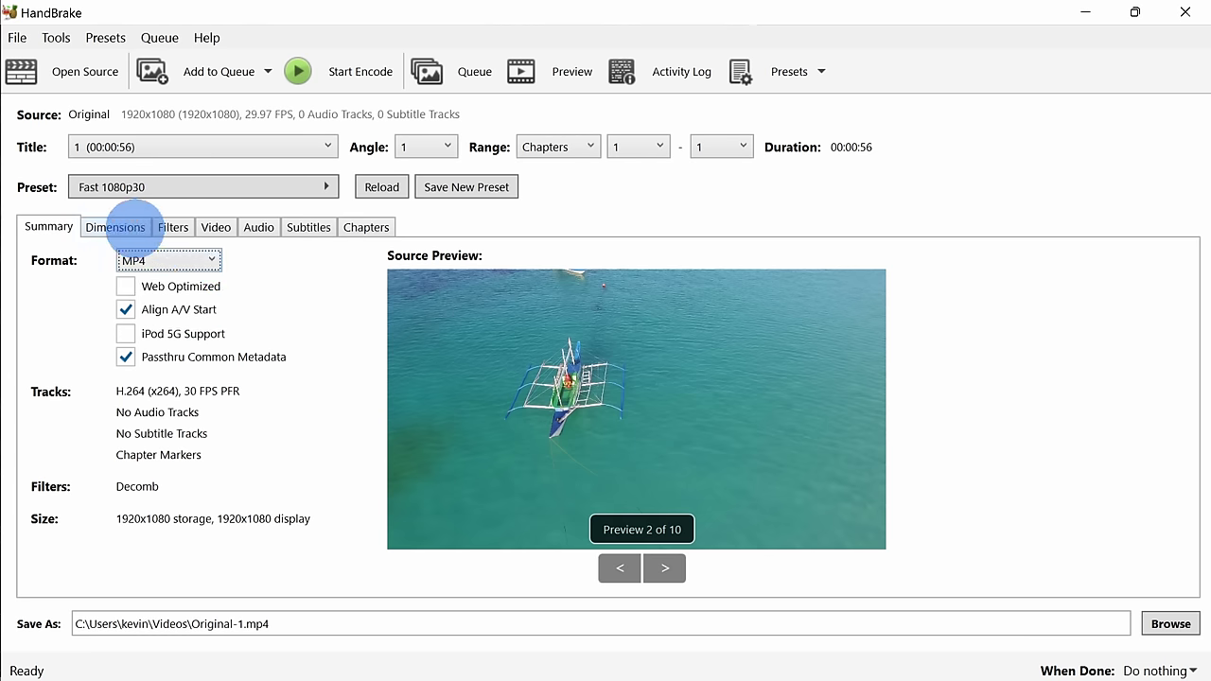
click(133, 229)
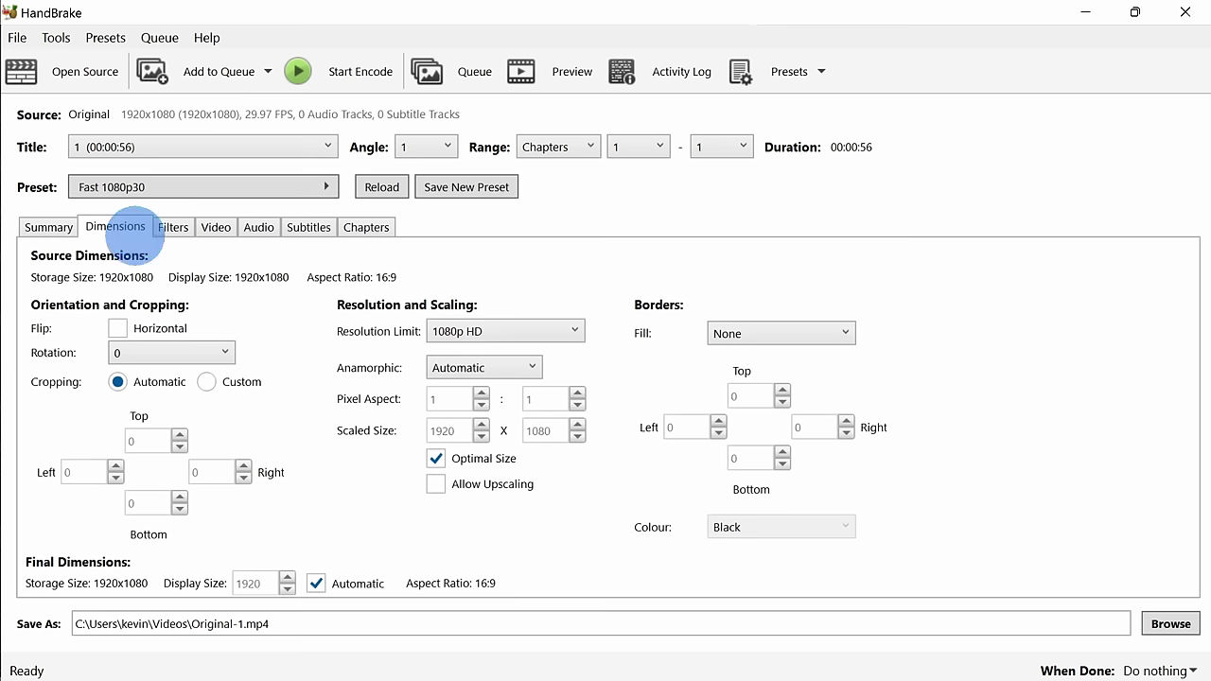
Review the rotation choices and set the resolution limit, keeping 1080p HD.
click(179, 352)
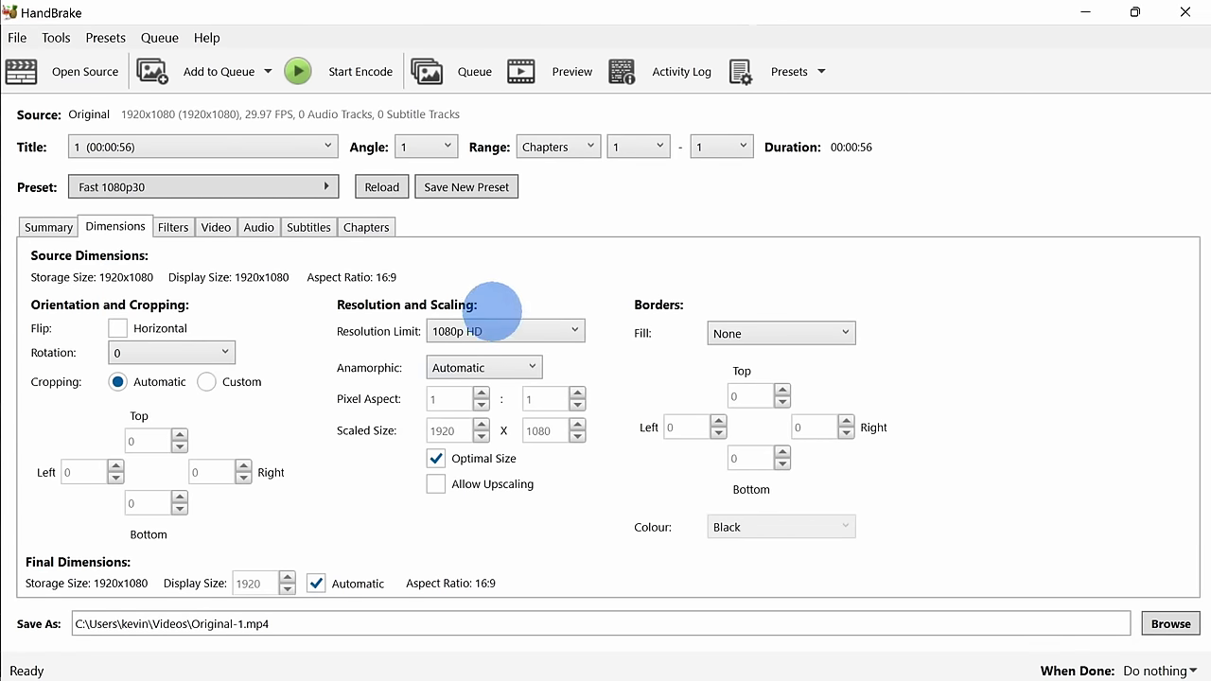
click(492, 326)
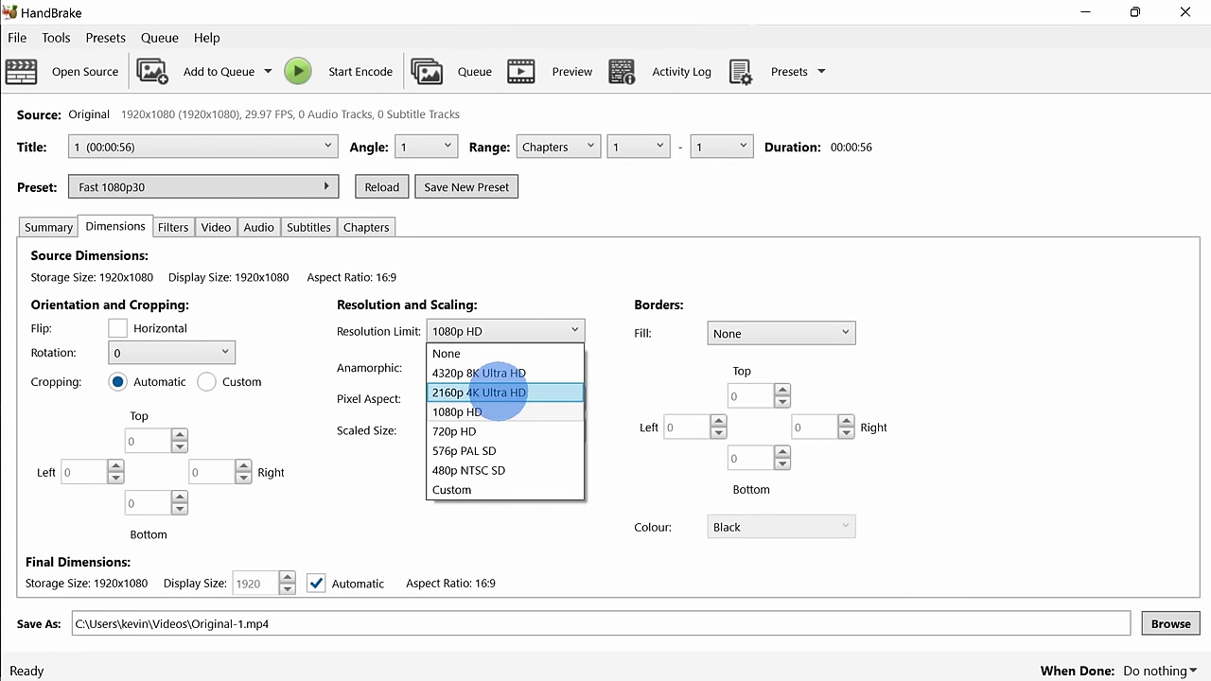
click(362, 299)
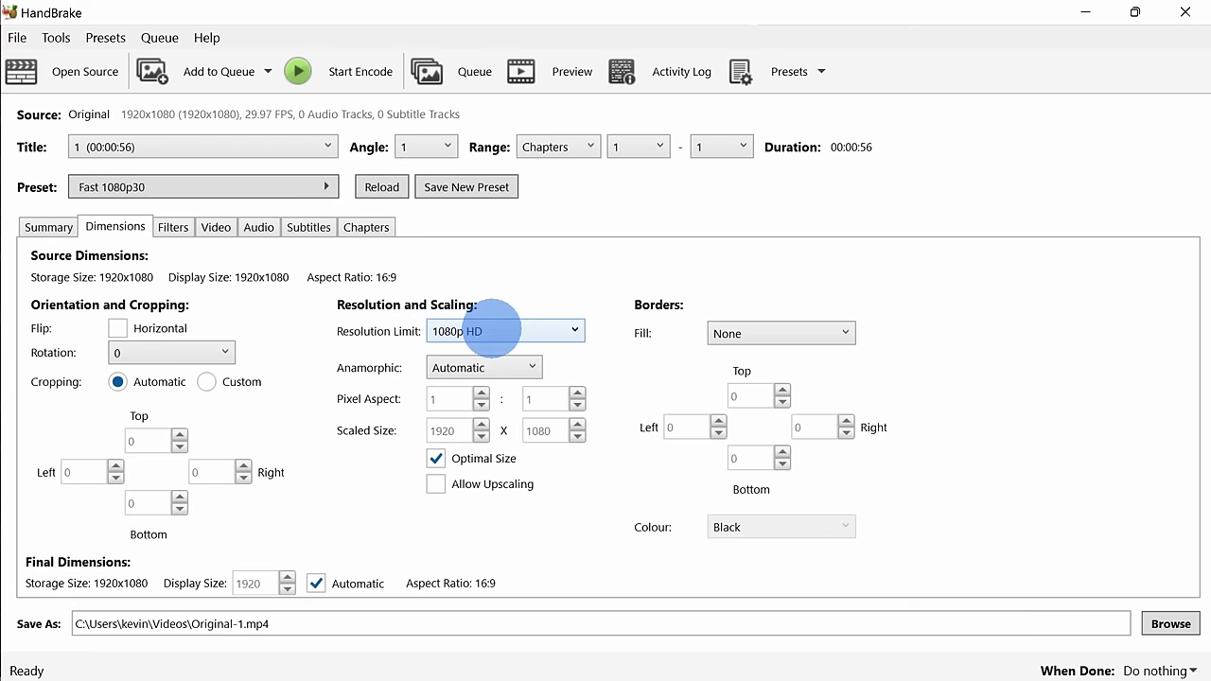
click(495, 328)
click(496, 430)
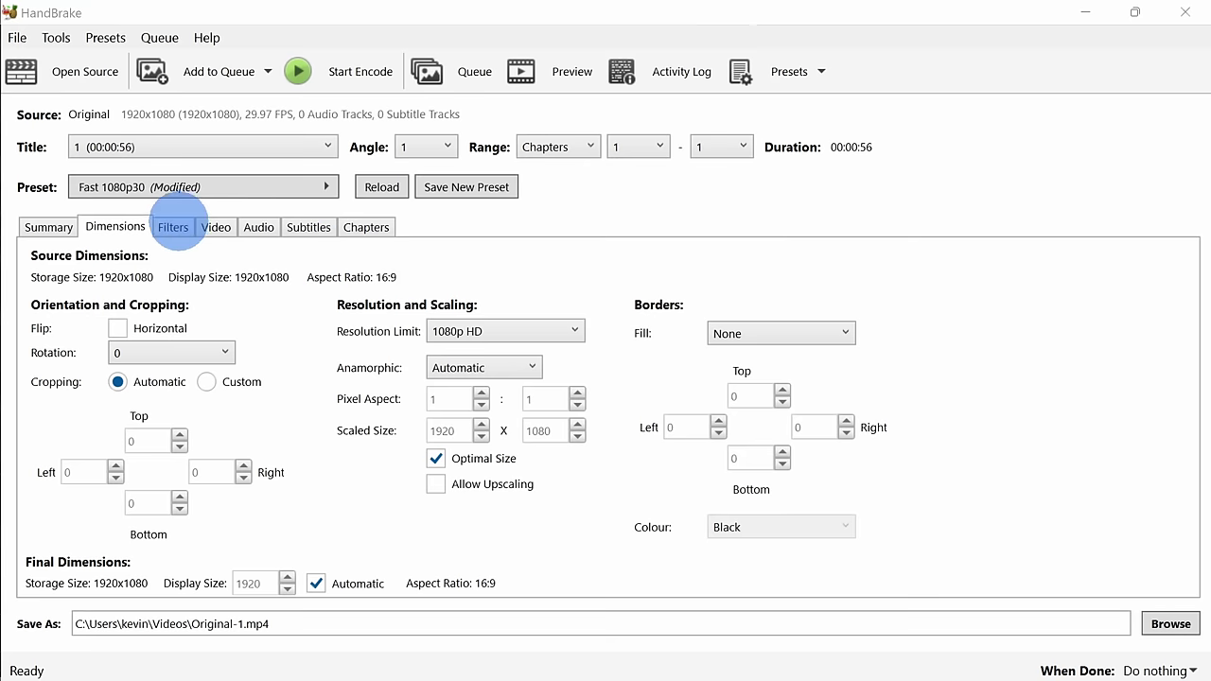
click(174, 228)
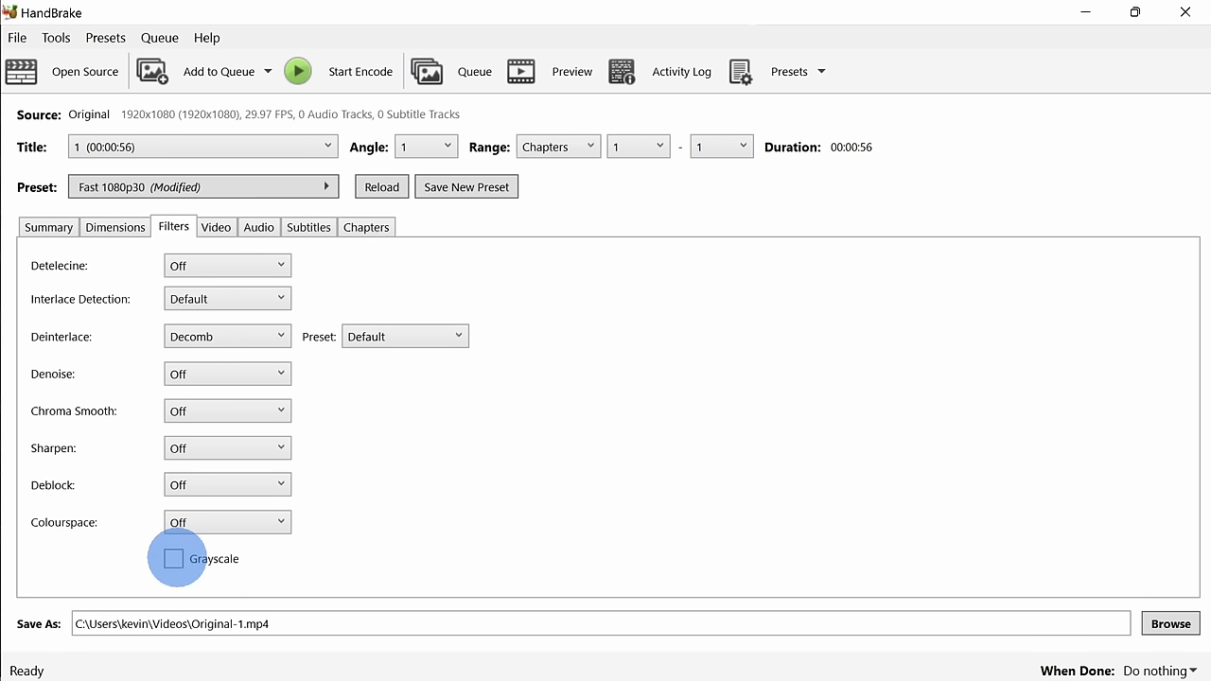
Toggle the Grayscale filter, leaving it unchecked.
click(173, 559)
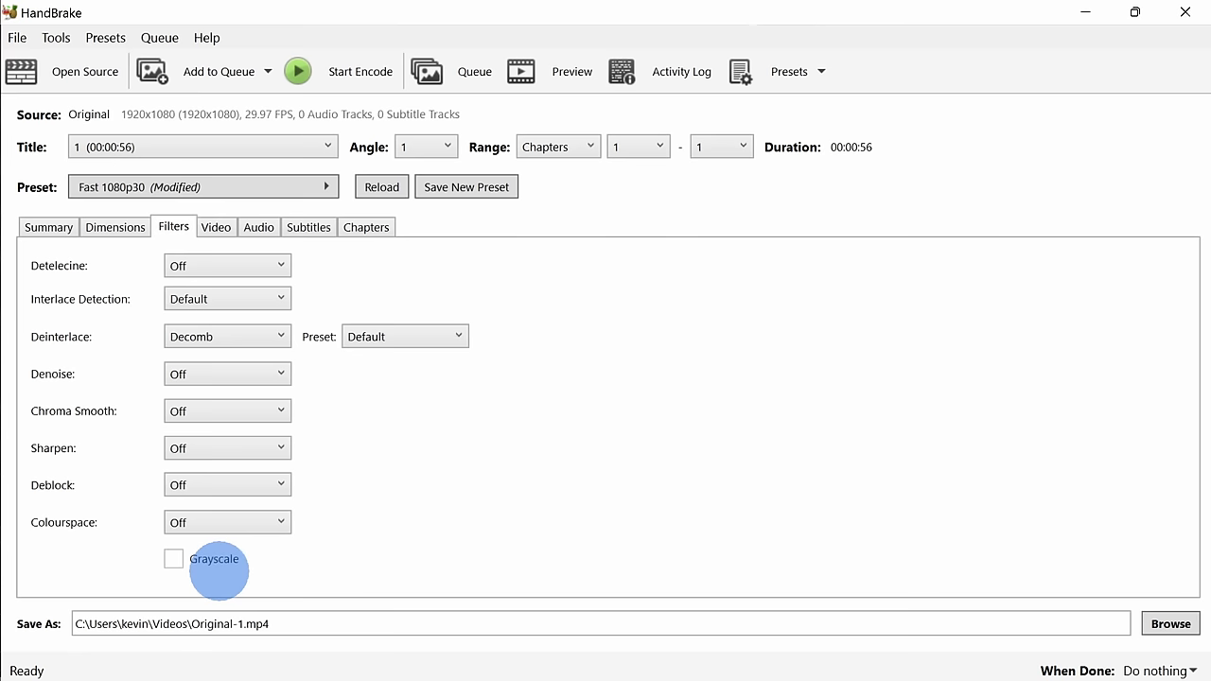
Change the Video Encoder from H.264 (x264) to H.265 (x265).
click(215, 226)
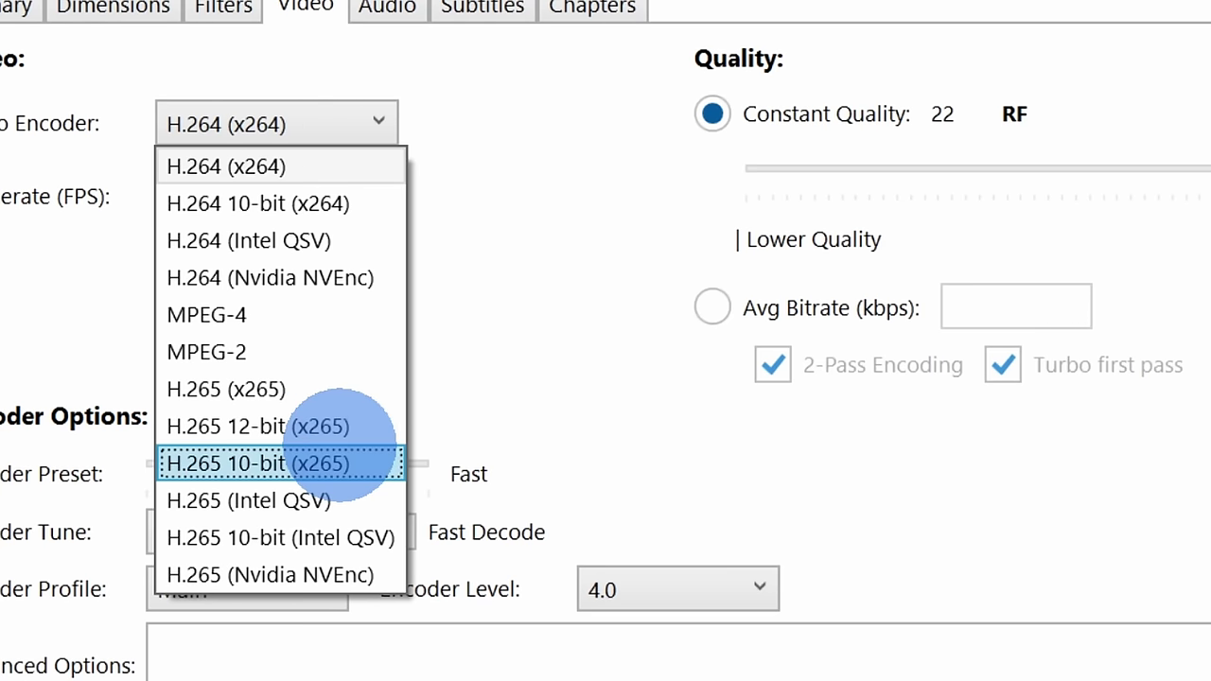
key(Up)
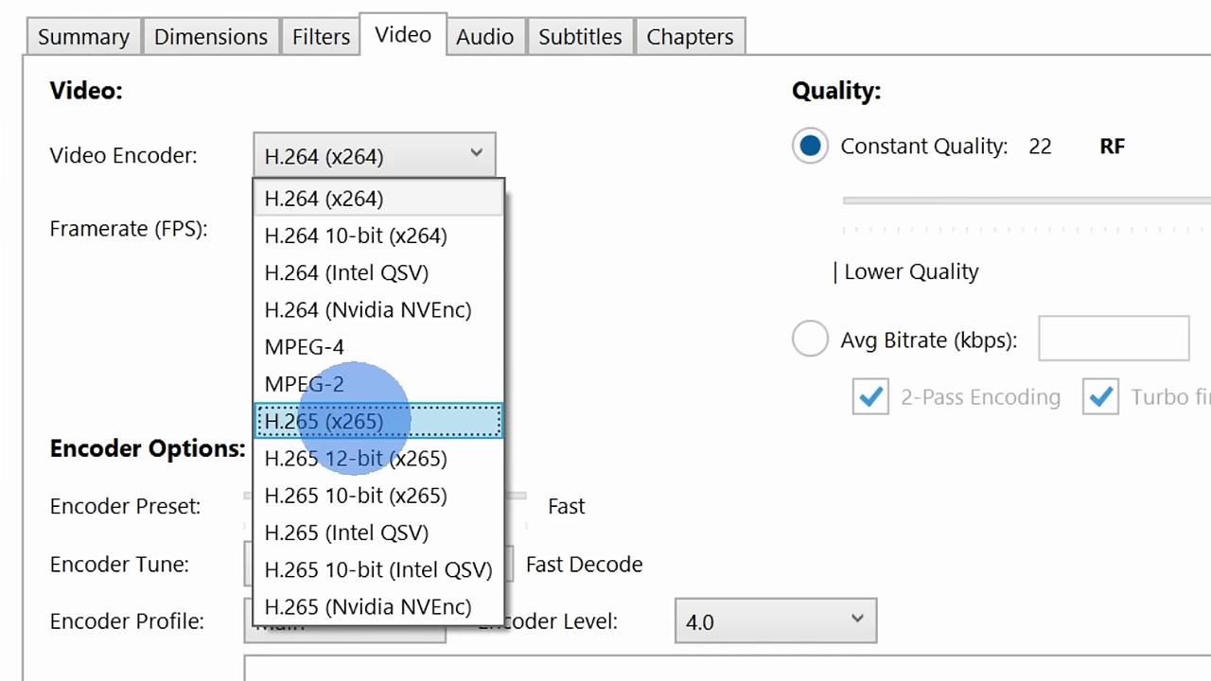
click(397, 416)
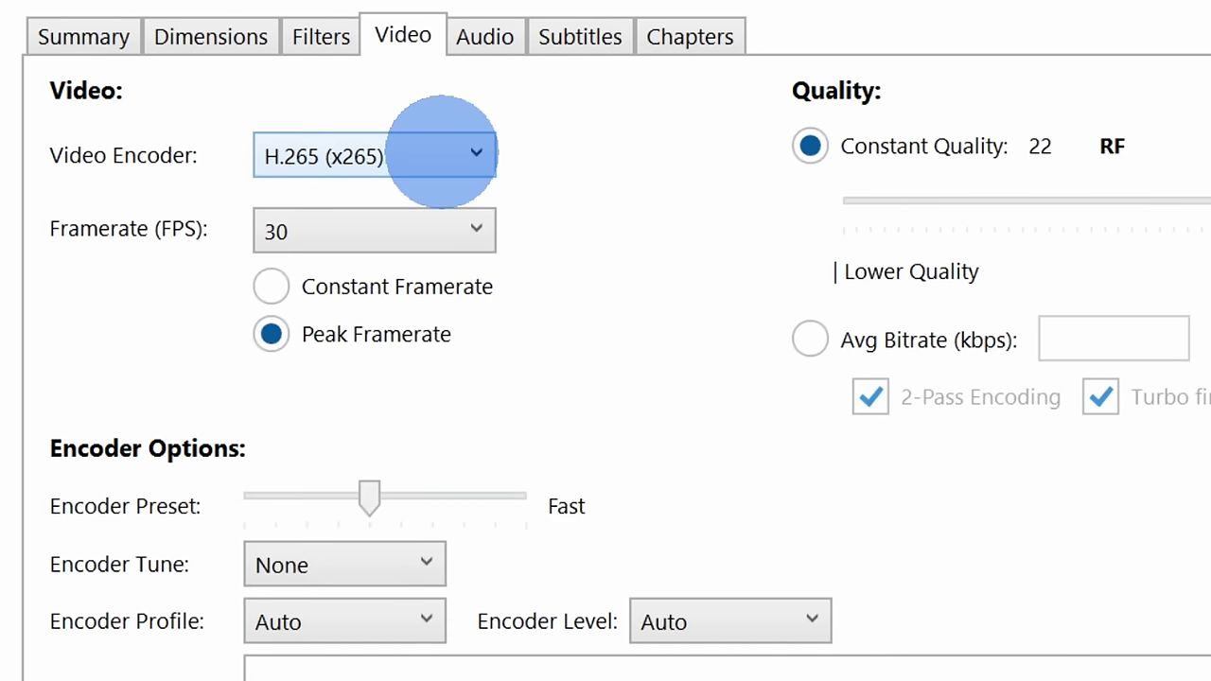
Set framerate to Same as source, try Avg Bitrate, and keep constant quality RF 22.
click(445, 226)
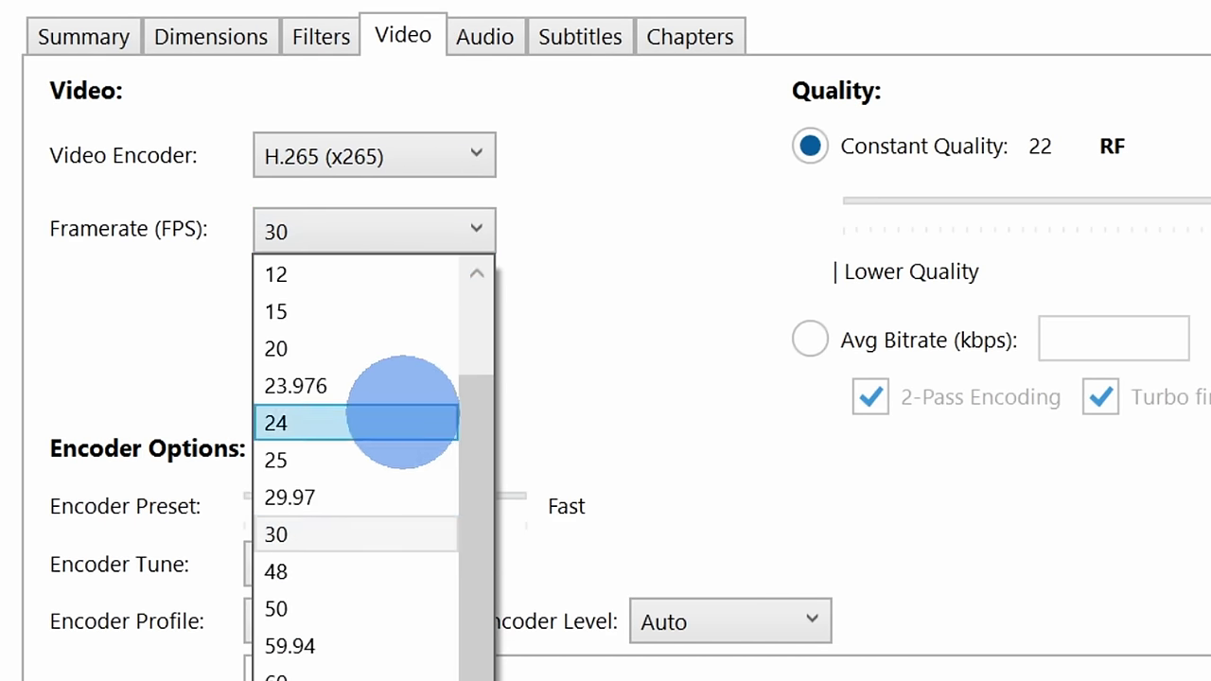
scroll(397, 535, up, 1)
scroll(398, 533, down, 1)
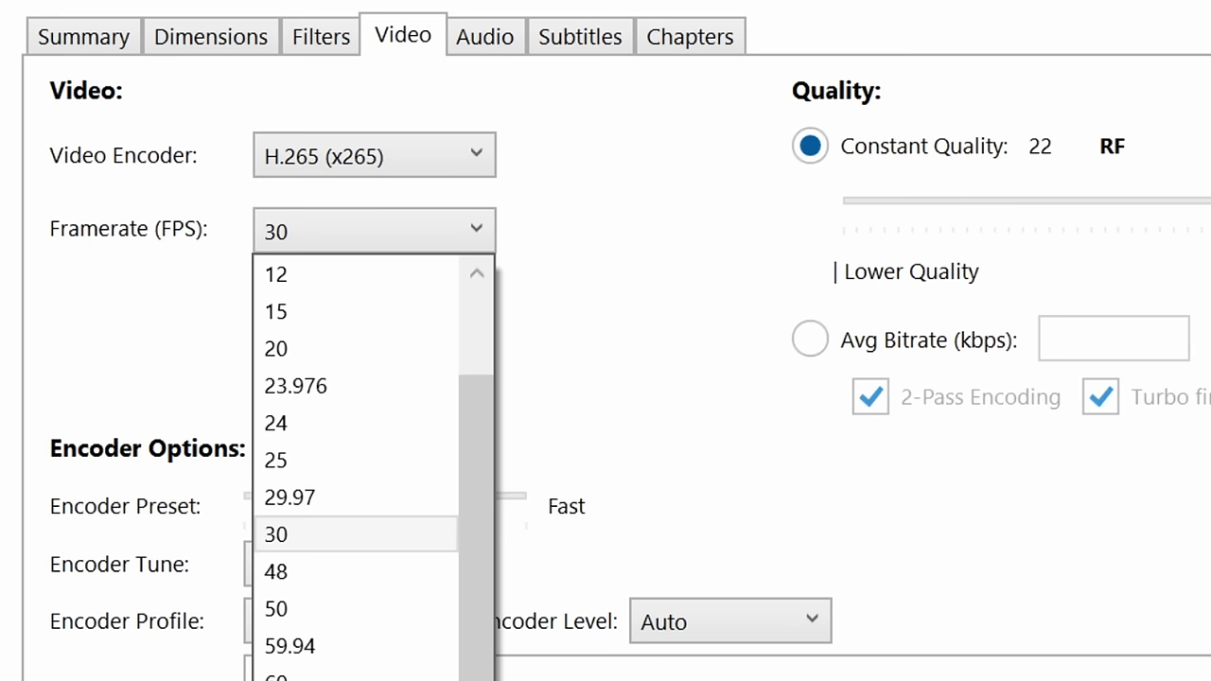
scroll(398, 533, up, 1)
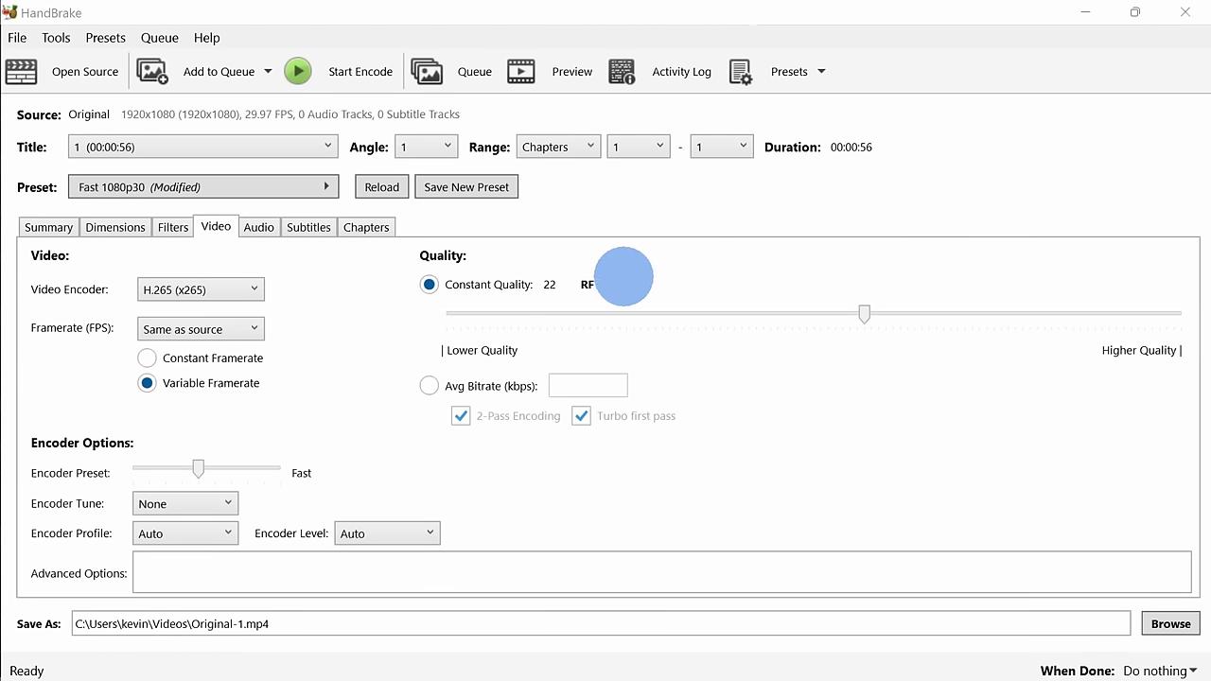
click(428, 385)
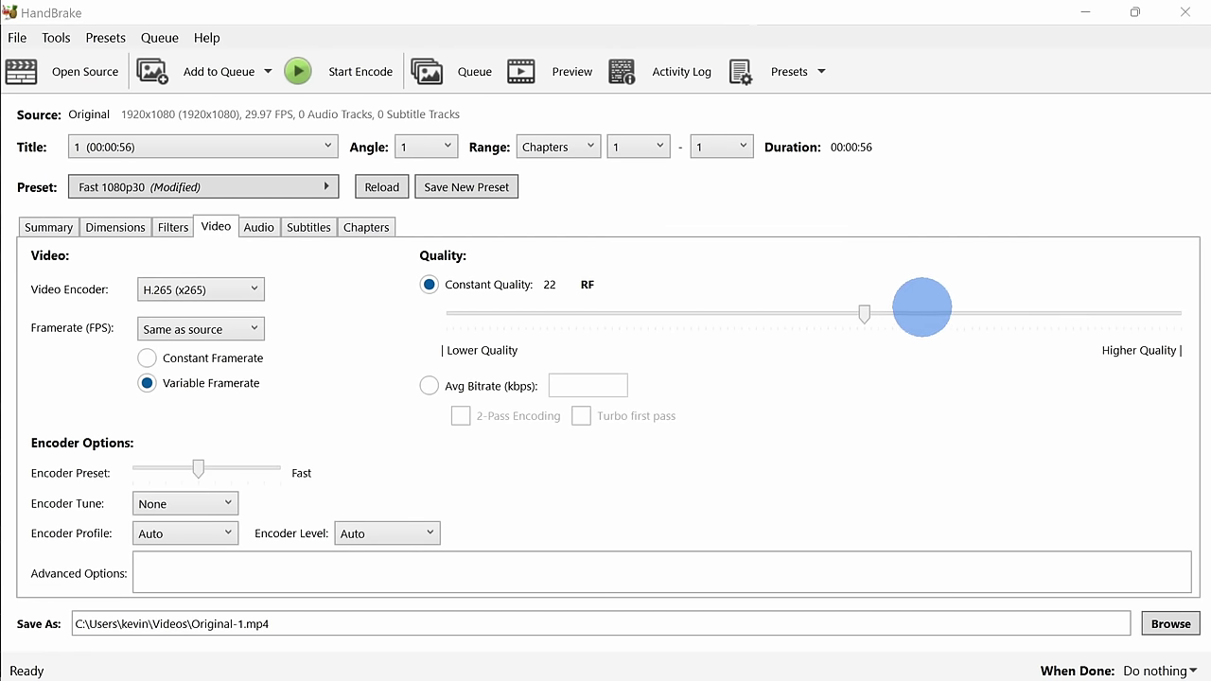
Adjust constant quality to RF 23 and slow the encoder preset to VerySlow.
drag(862, 313, 908, 313)
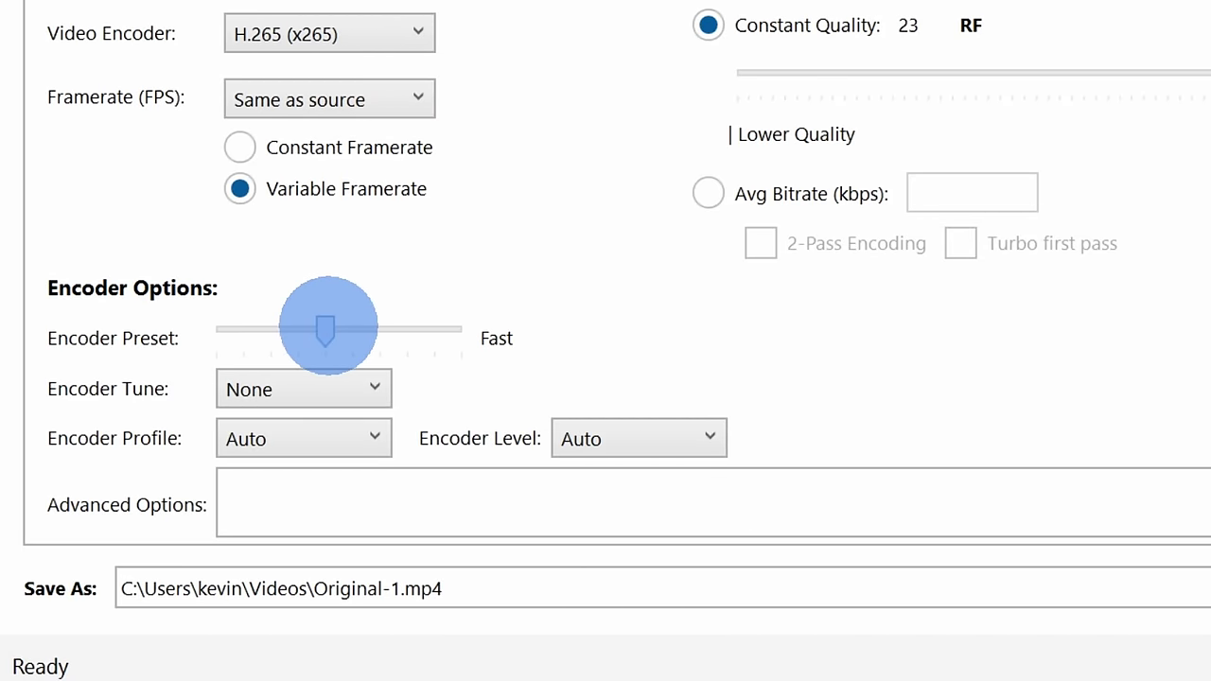
drag(326, 328, 434, 328)
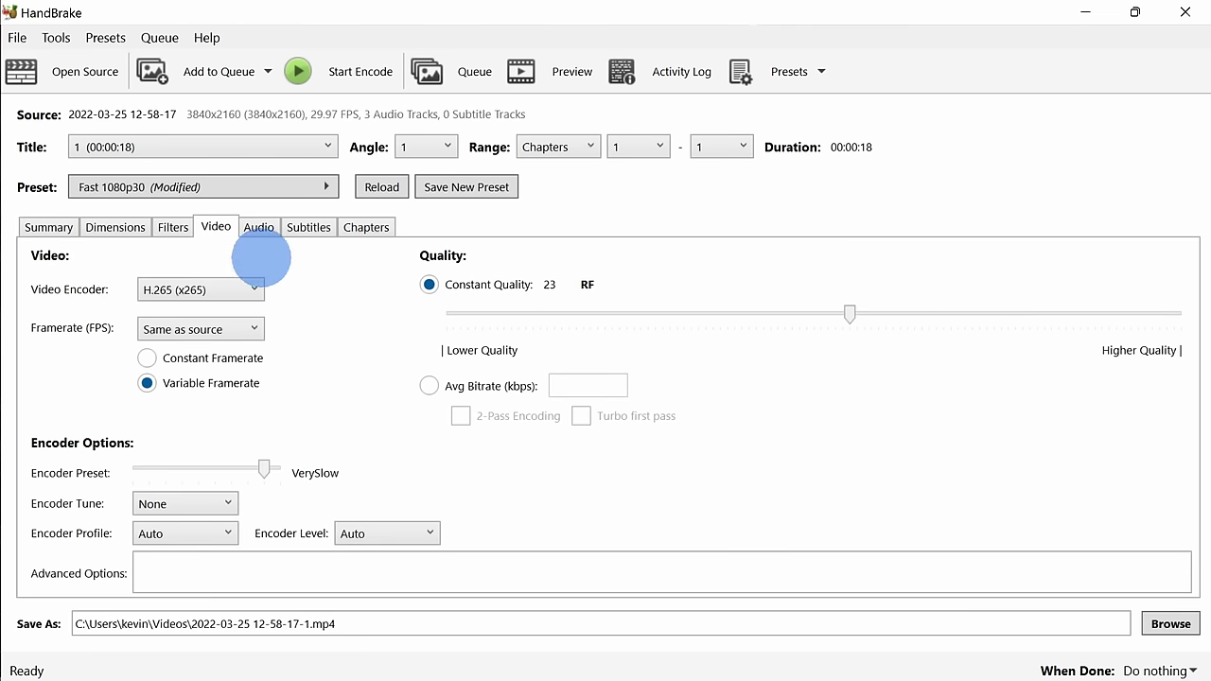
click(258, 227)
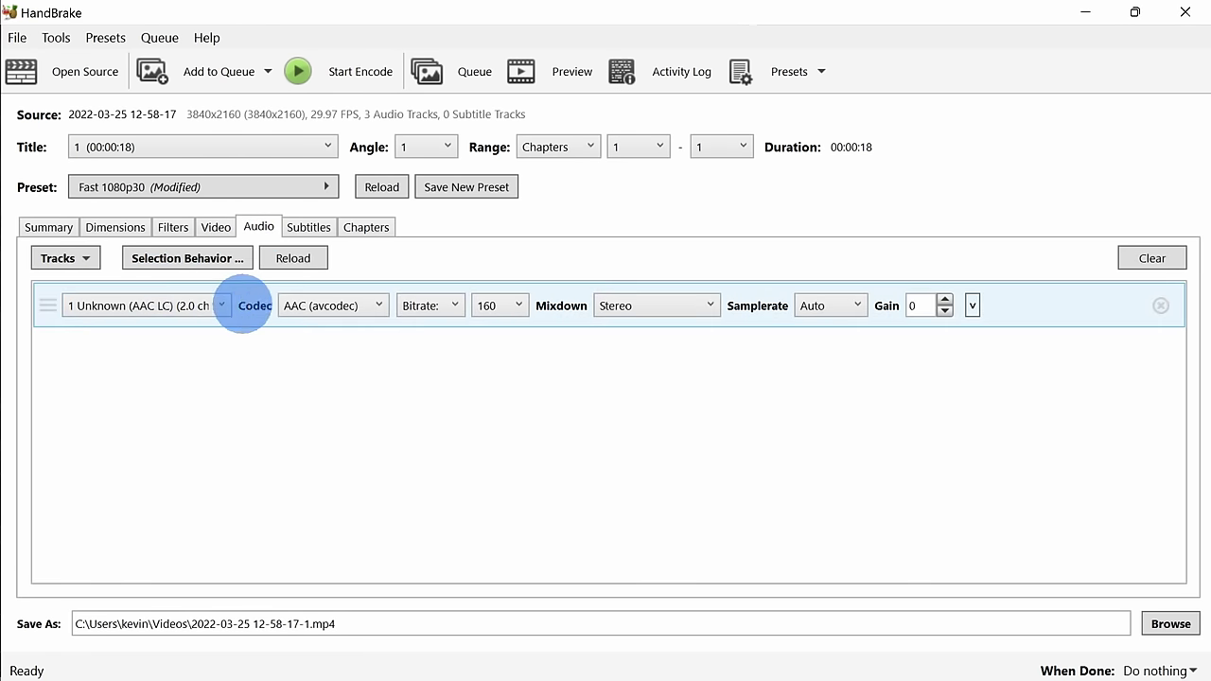
Review audio codec choices keeping AAC, then check bitrate mode and bitrate values.
click(351, 301)
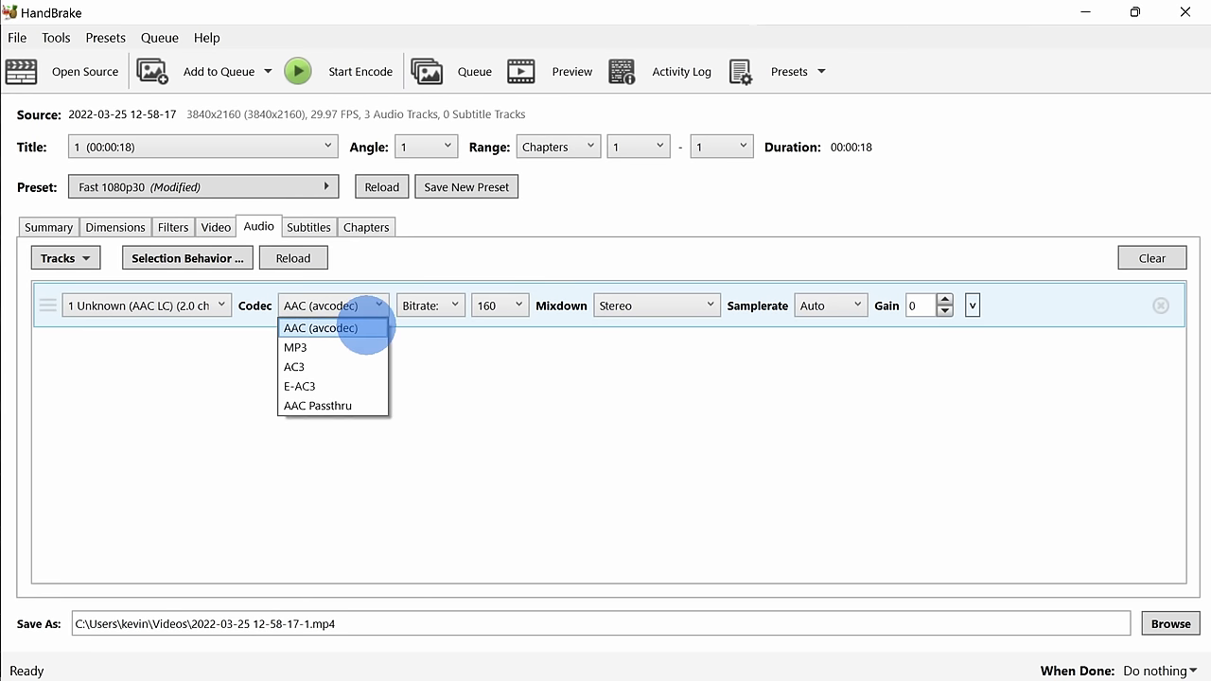
click(363, 327)
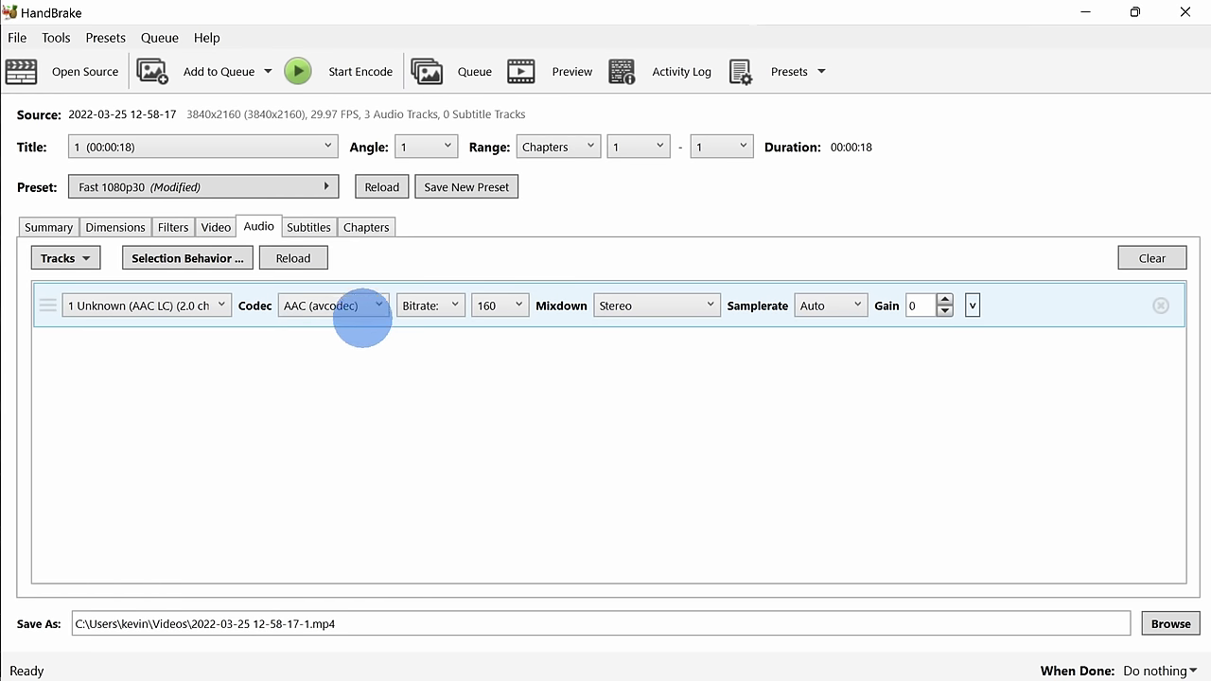
click(421, 306)
click(431, 305)
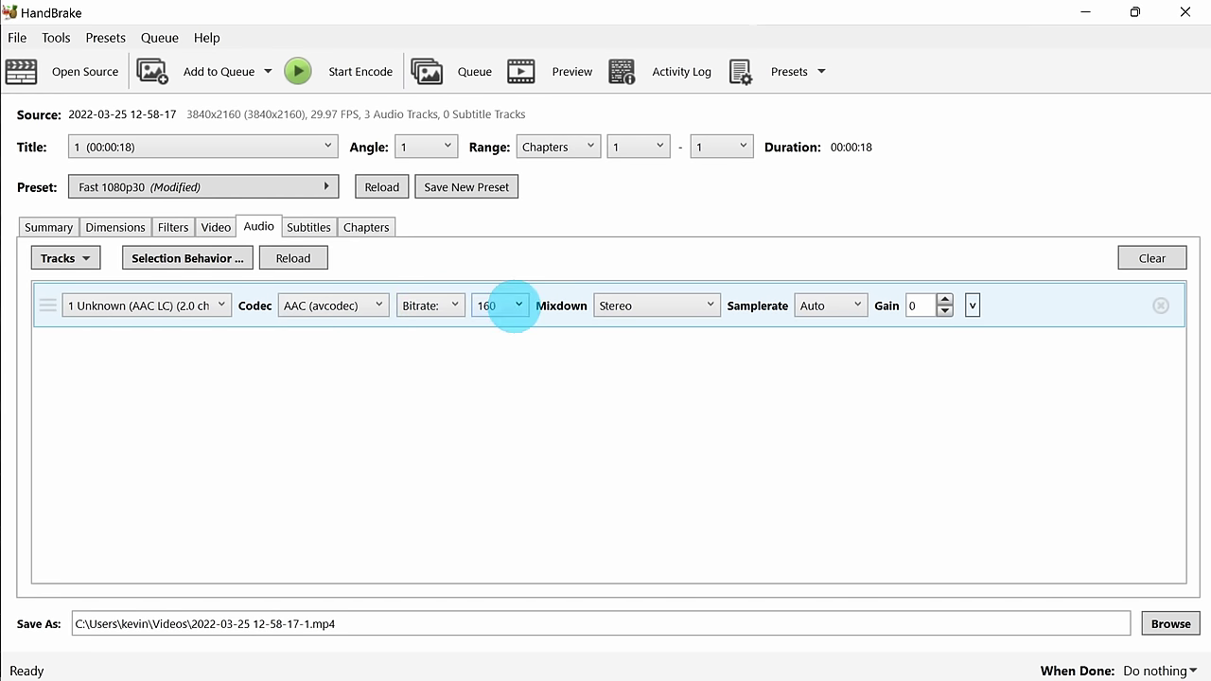
click(511, 305)
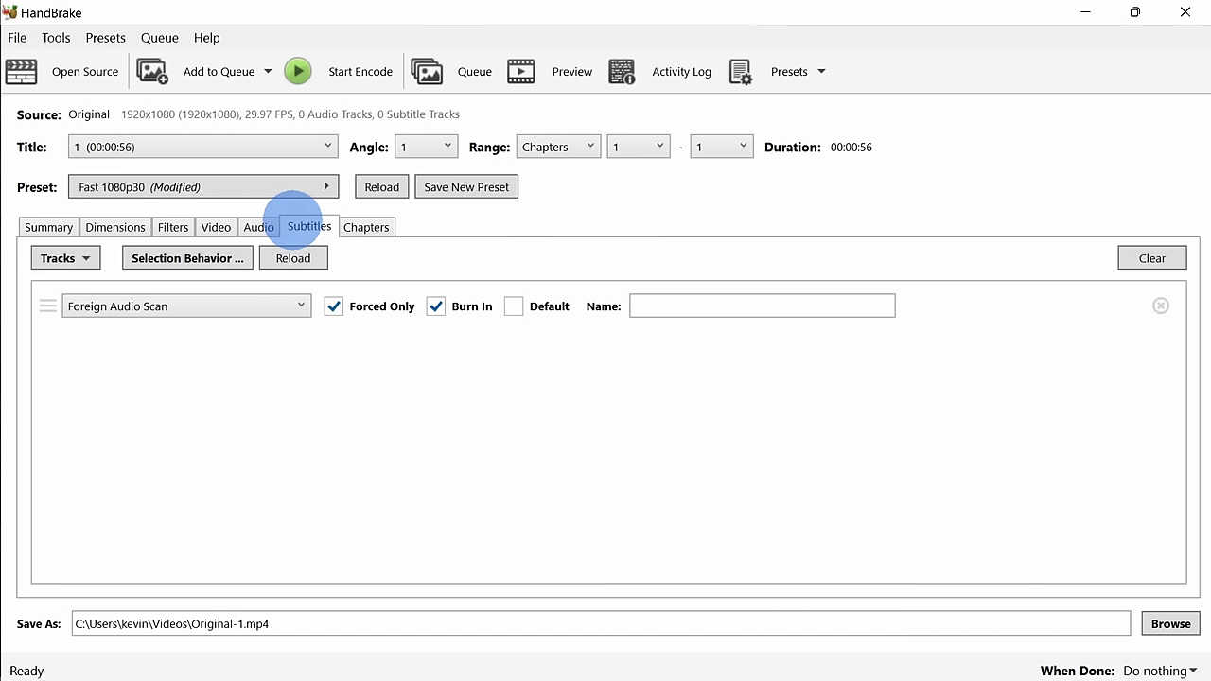
click(365, 226)
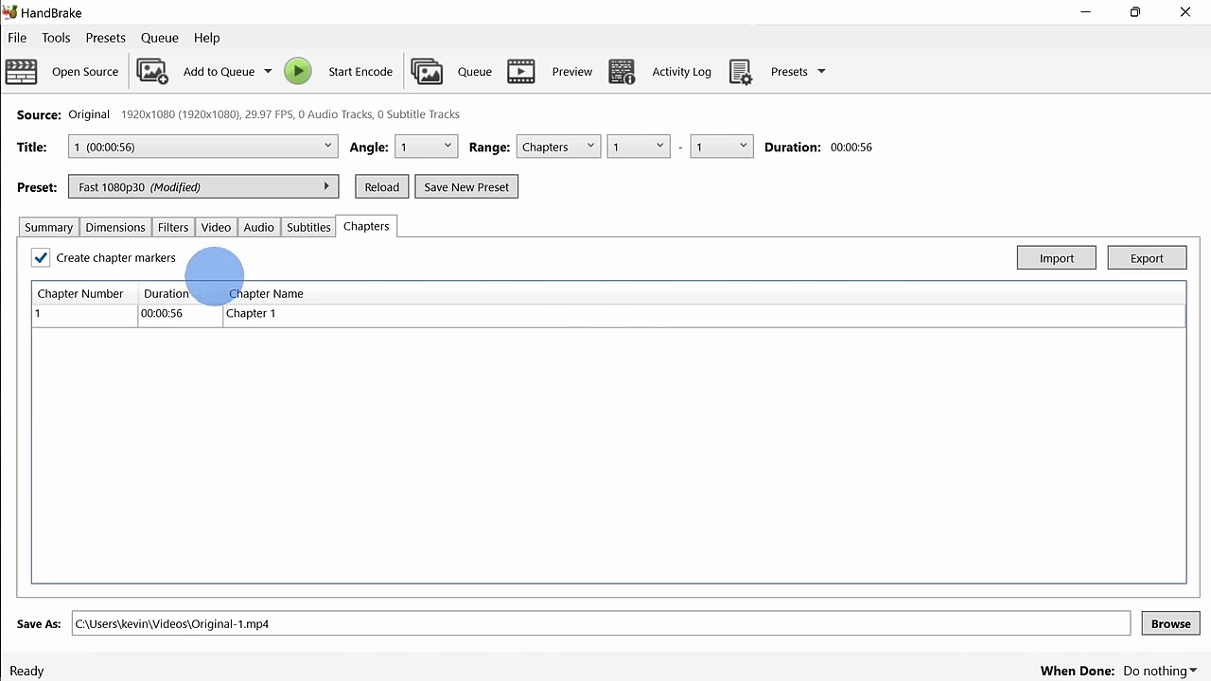
Return to the Summary showing H.265 video, then bring up the Save New Preset dialog.
click(48, 227)
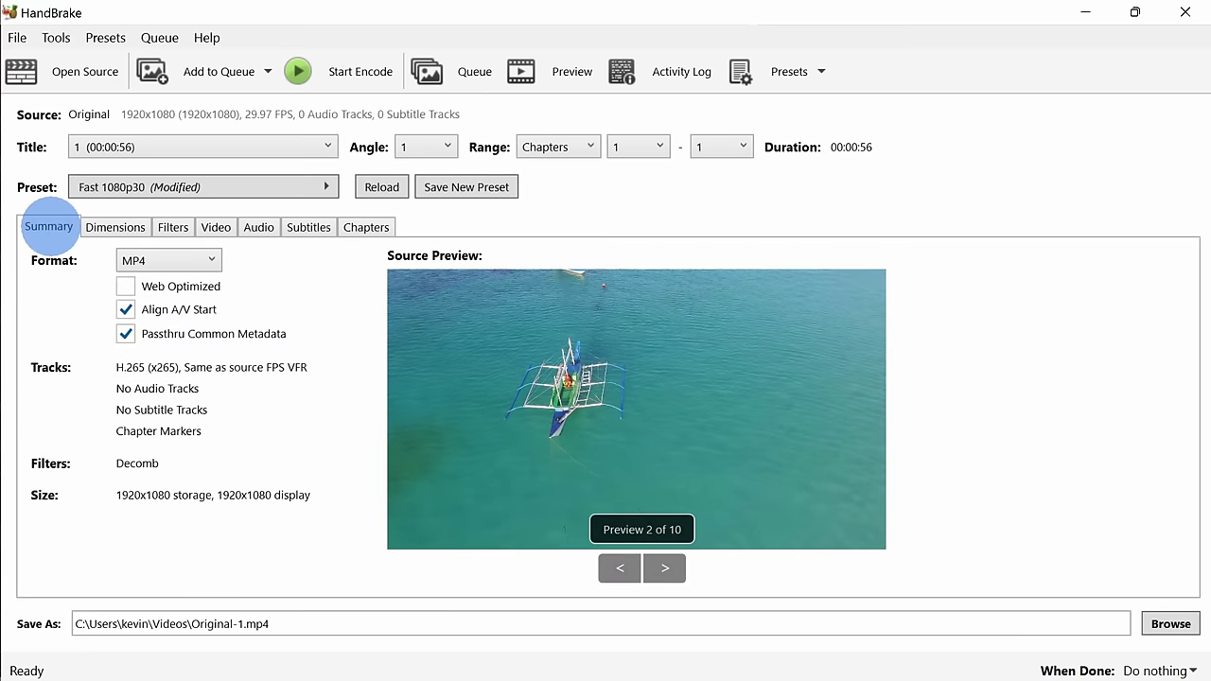
click(476, 186)
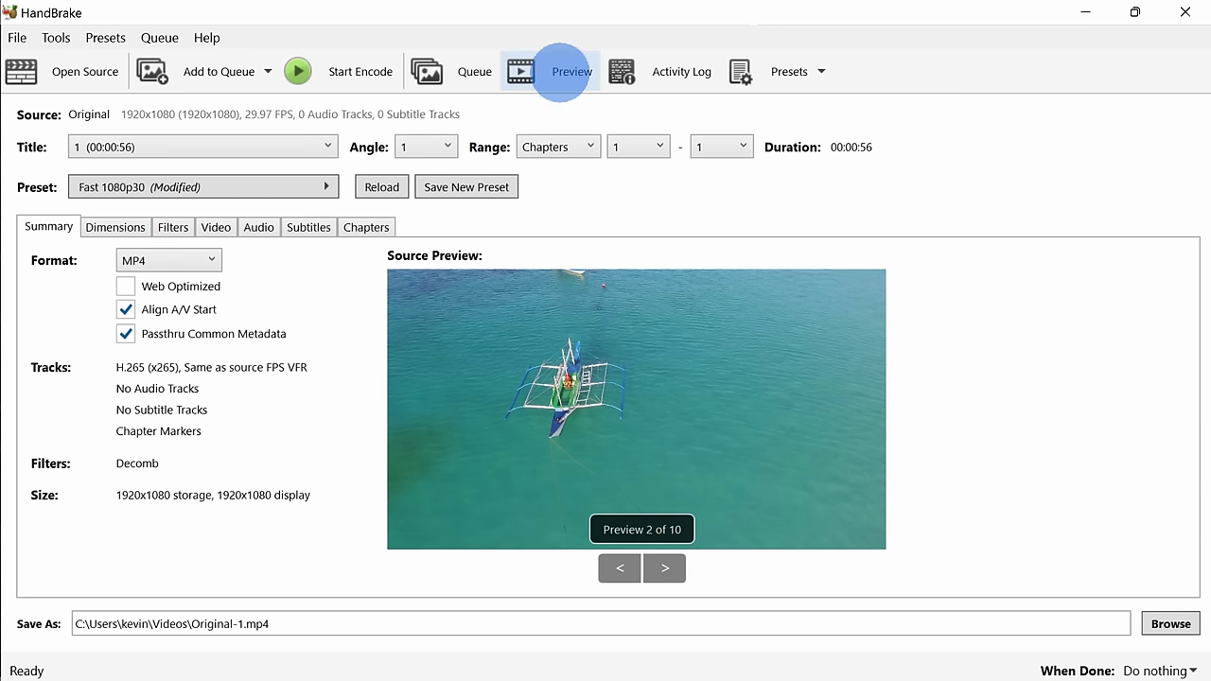
click(559, 72)
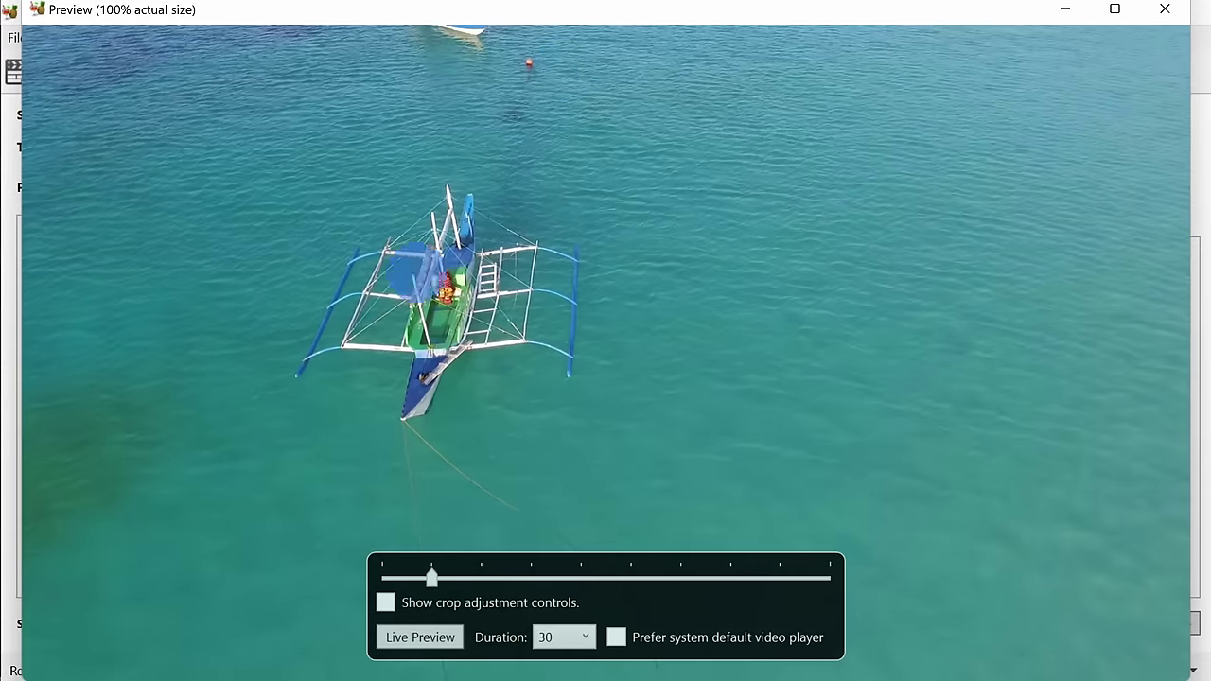
click(559, 637)
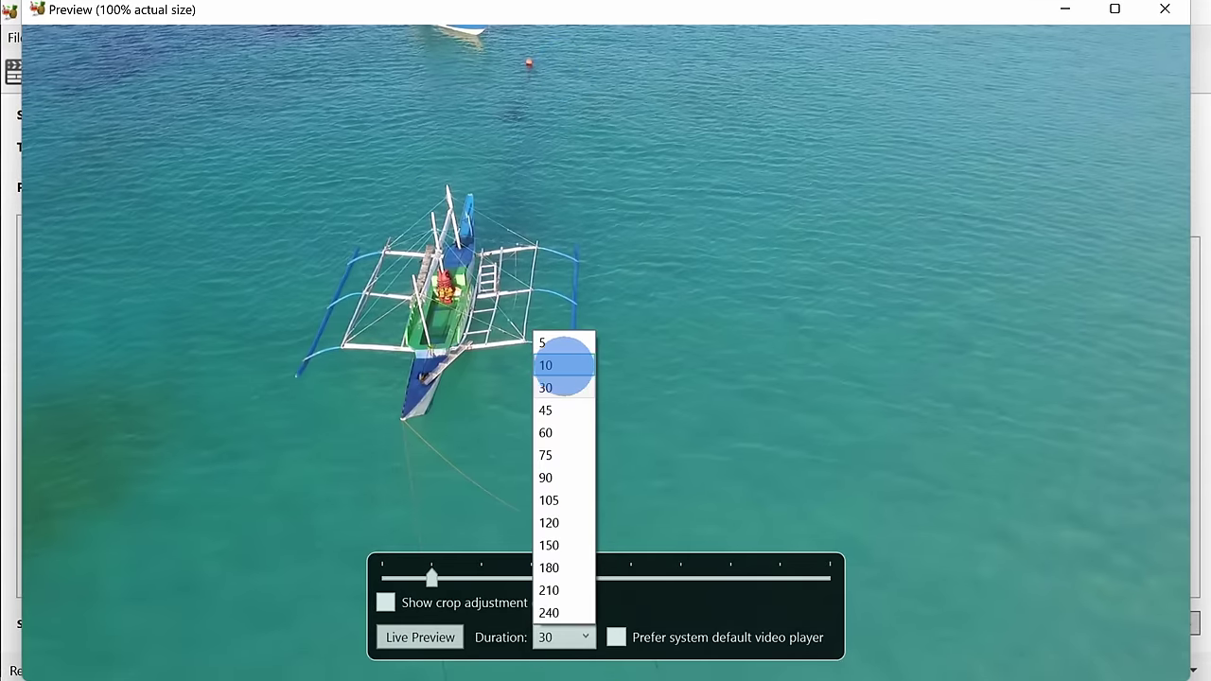
click(558, 365)
click(391, 640)
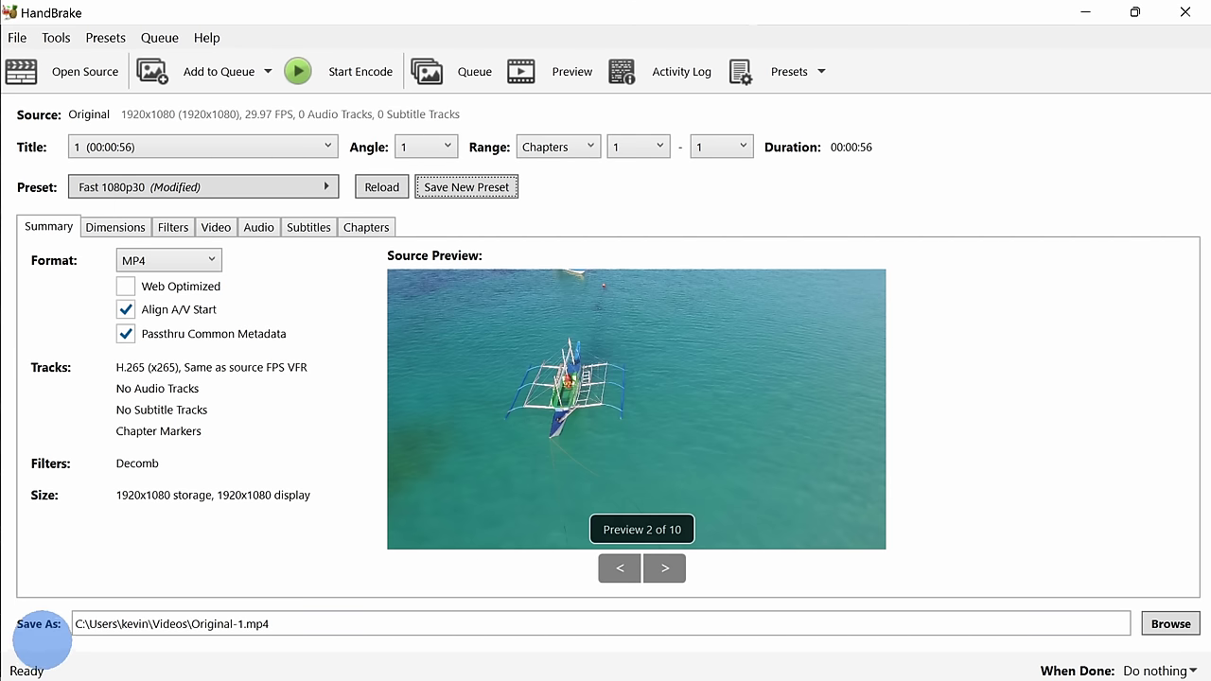
Edit the output file name so it ends in .mp4, reading Original-1.mp4 rather than Original-1.m4v.
drag(89, 626, 271, 622)
click(332, 624)
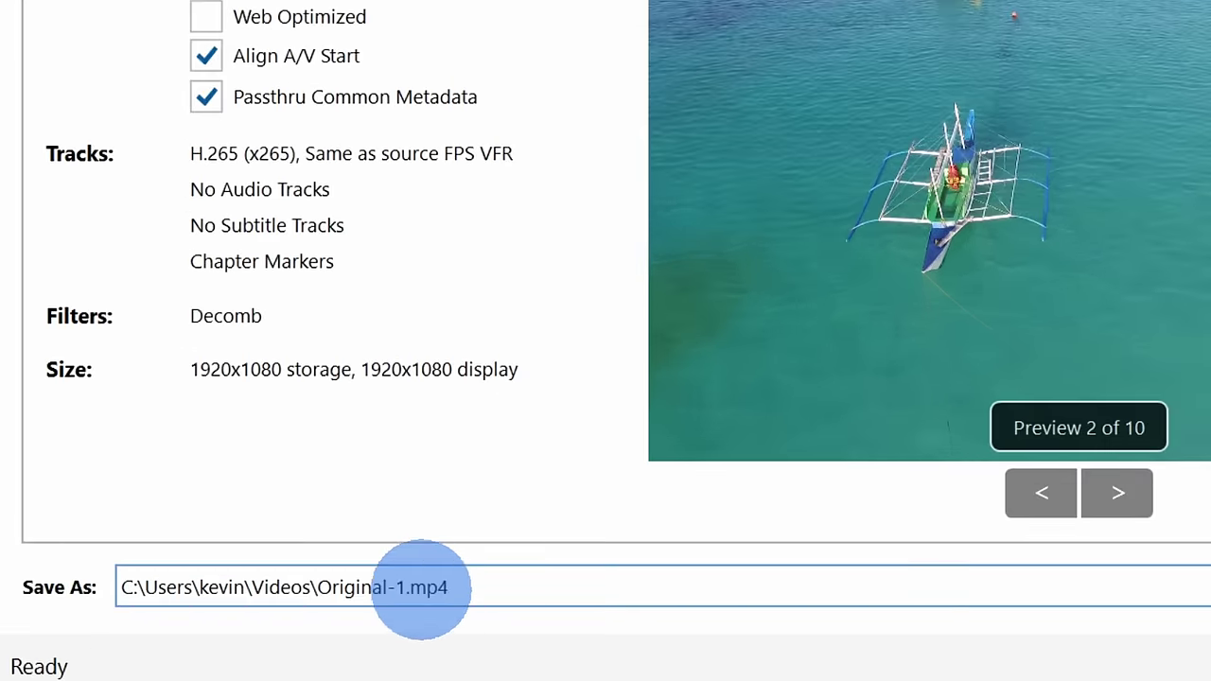
drag(248, 625, 288, 625)
click(483, 587)
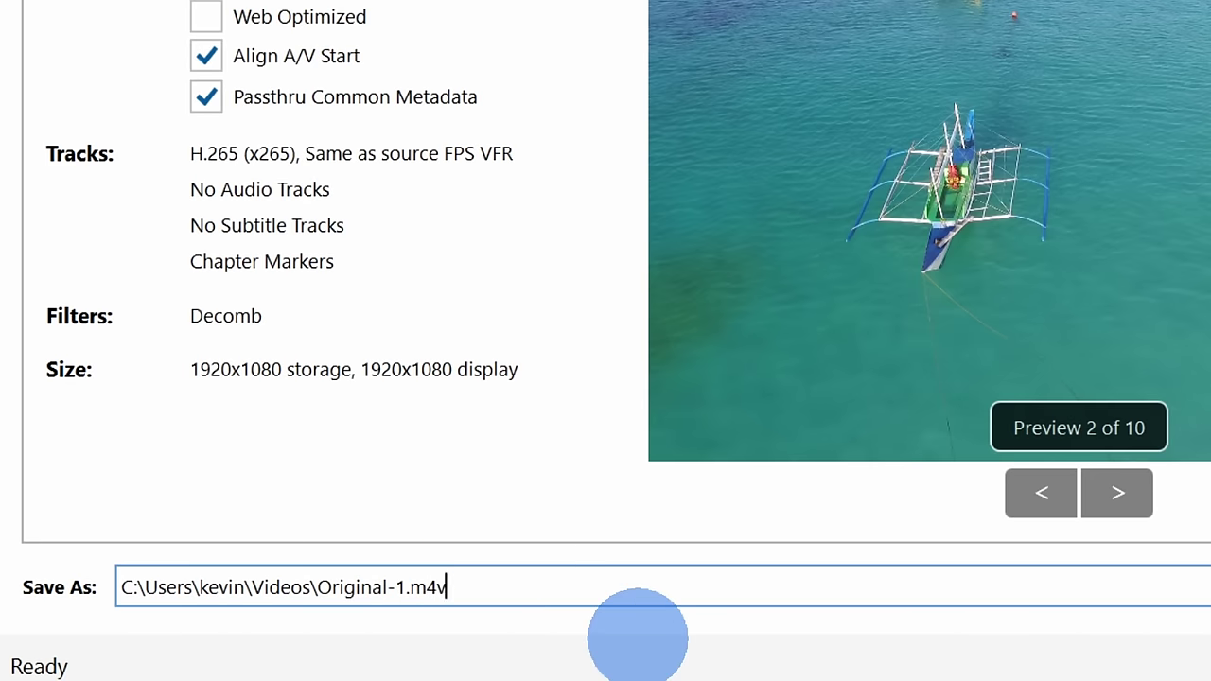
drag(543, 595, 434, 592)
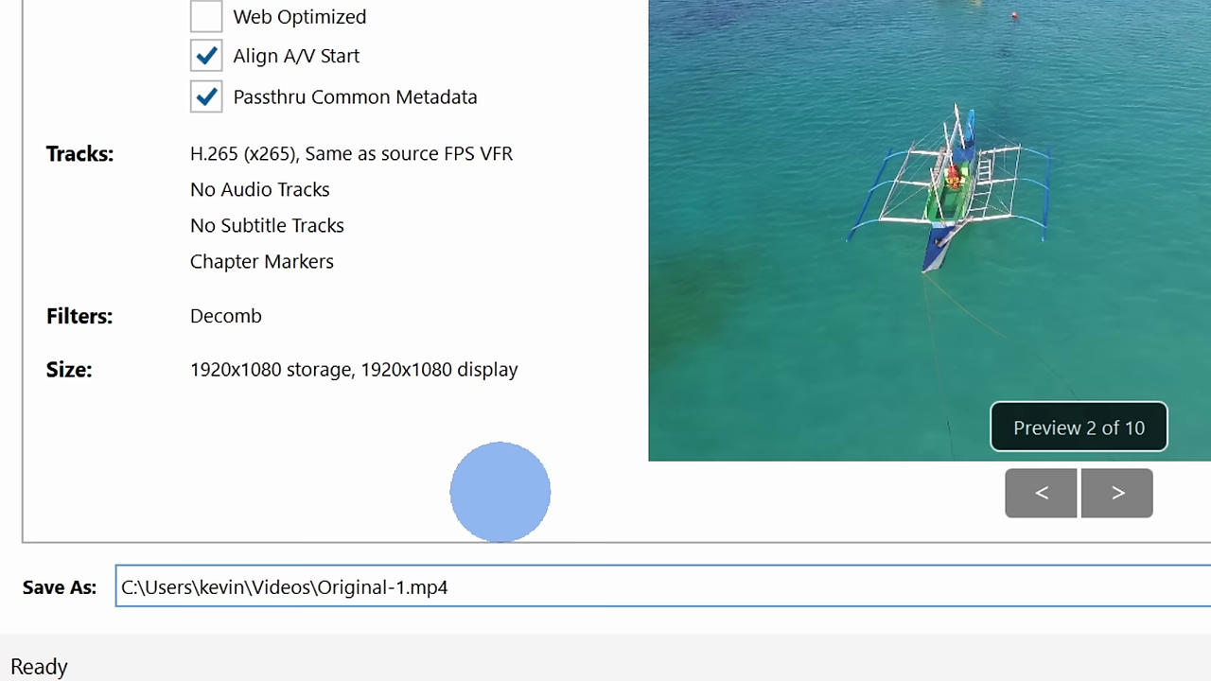
drag(401, 587, 441, 585)
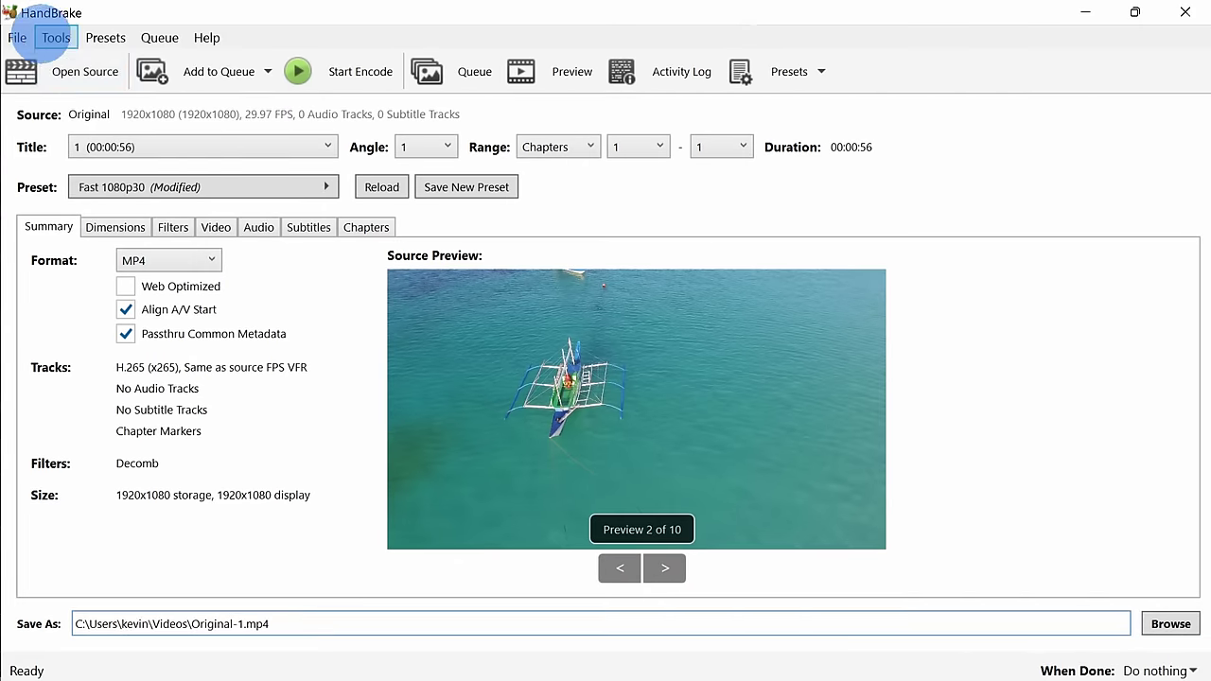
click(55, 38)
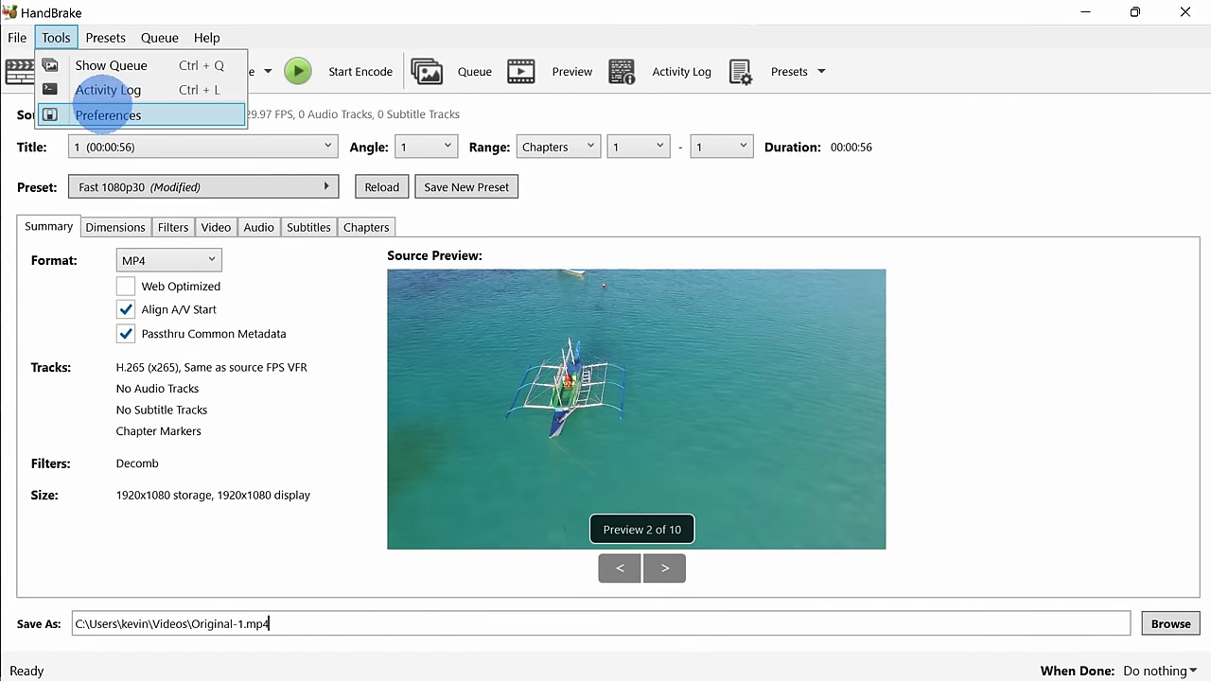
click(102, 111)
click(98, 166)
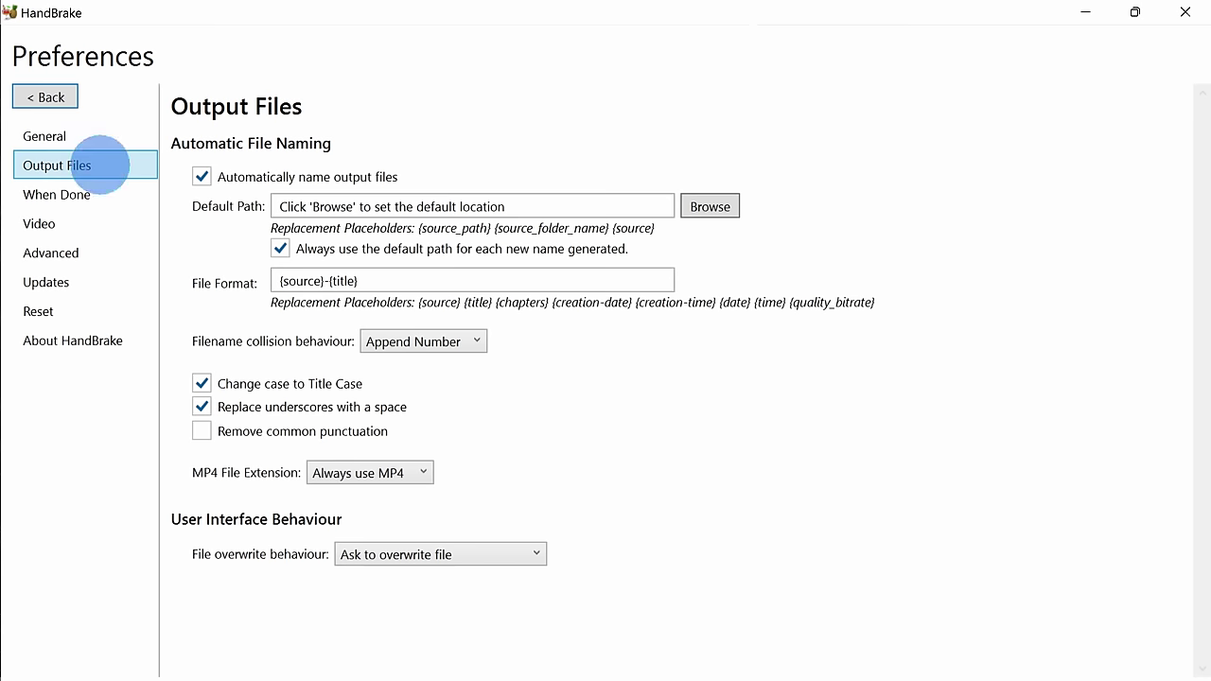
click(400, 473)
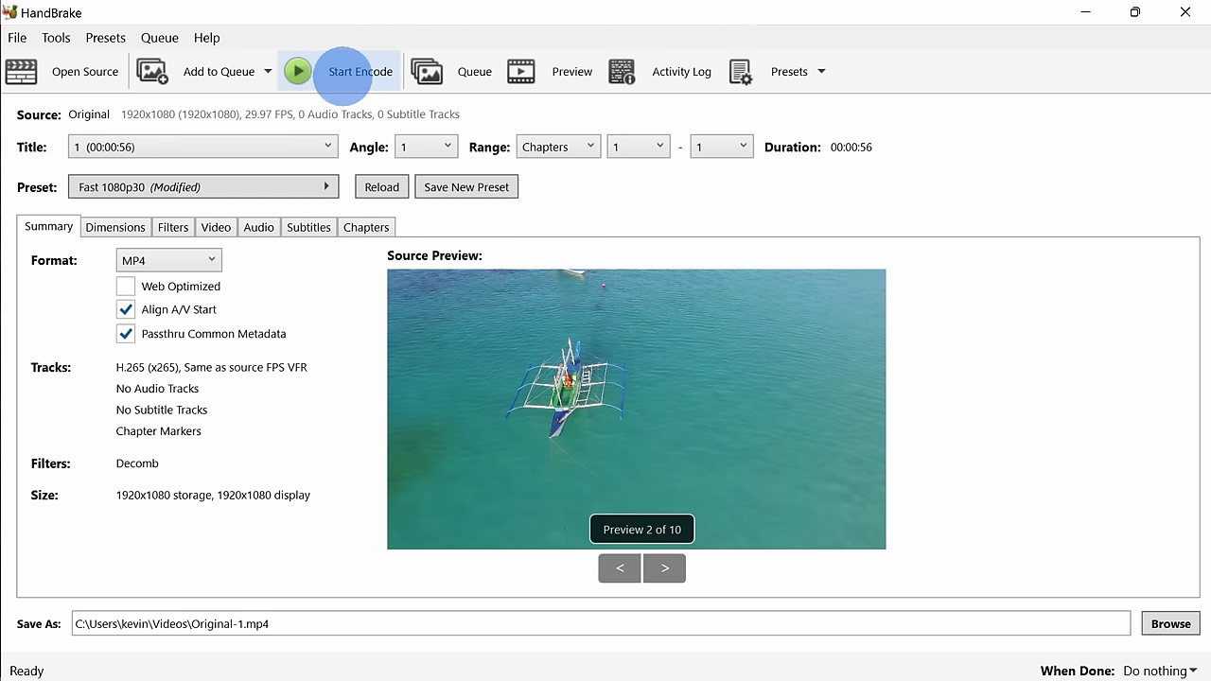
Start the H.265 encode of Original-1.mp4 from the toolbar.
click(352, 73)
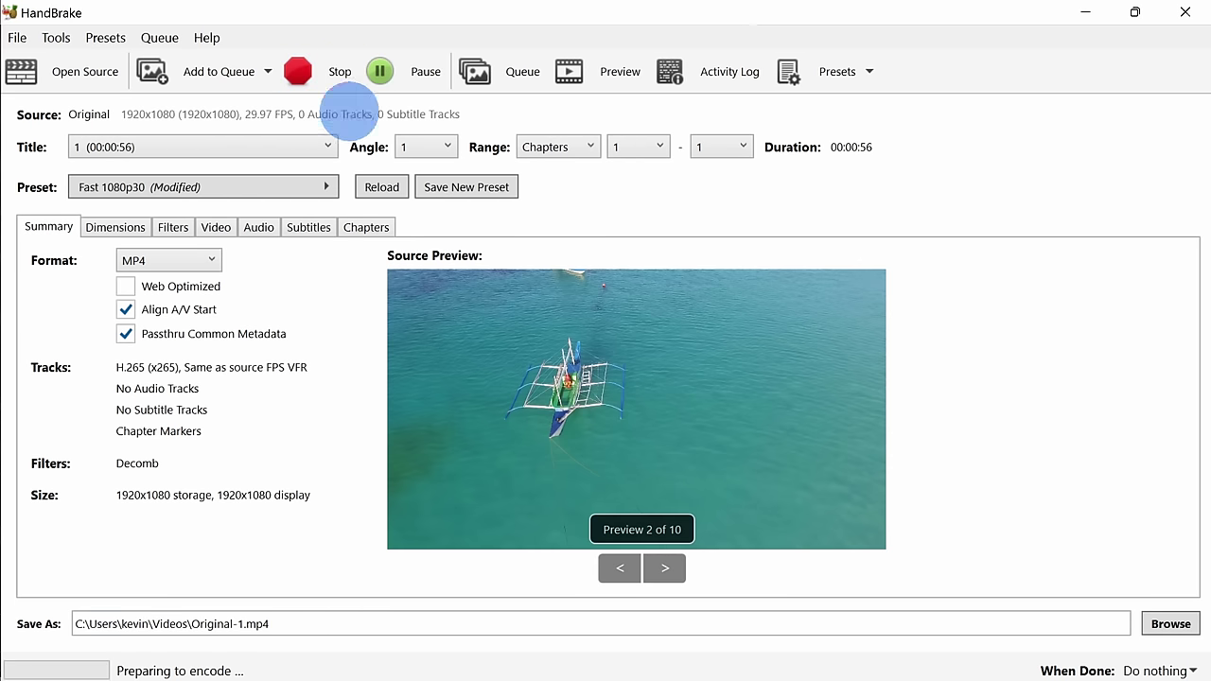